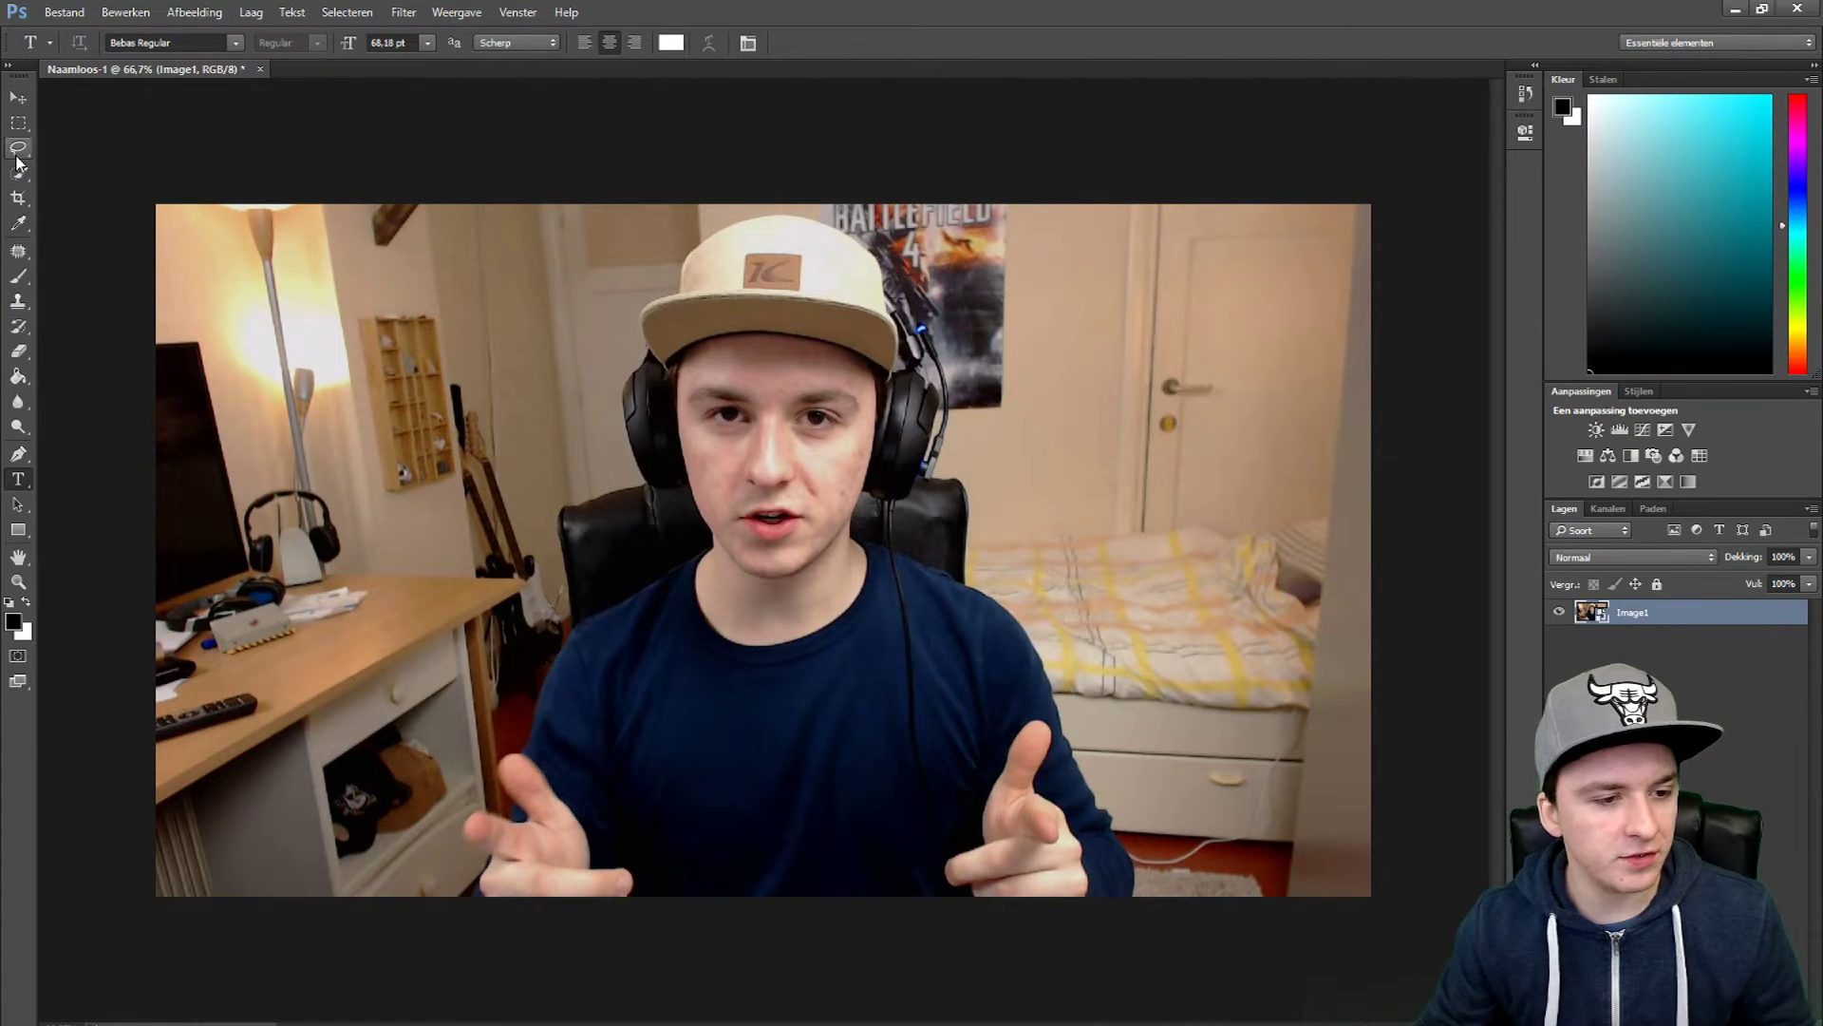
- Switch to the Quick Selection Tool, and glance through the Bestand (File) menu without running anything
{"action": "left_click", "coordinate": [21, 174]}
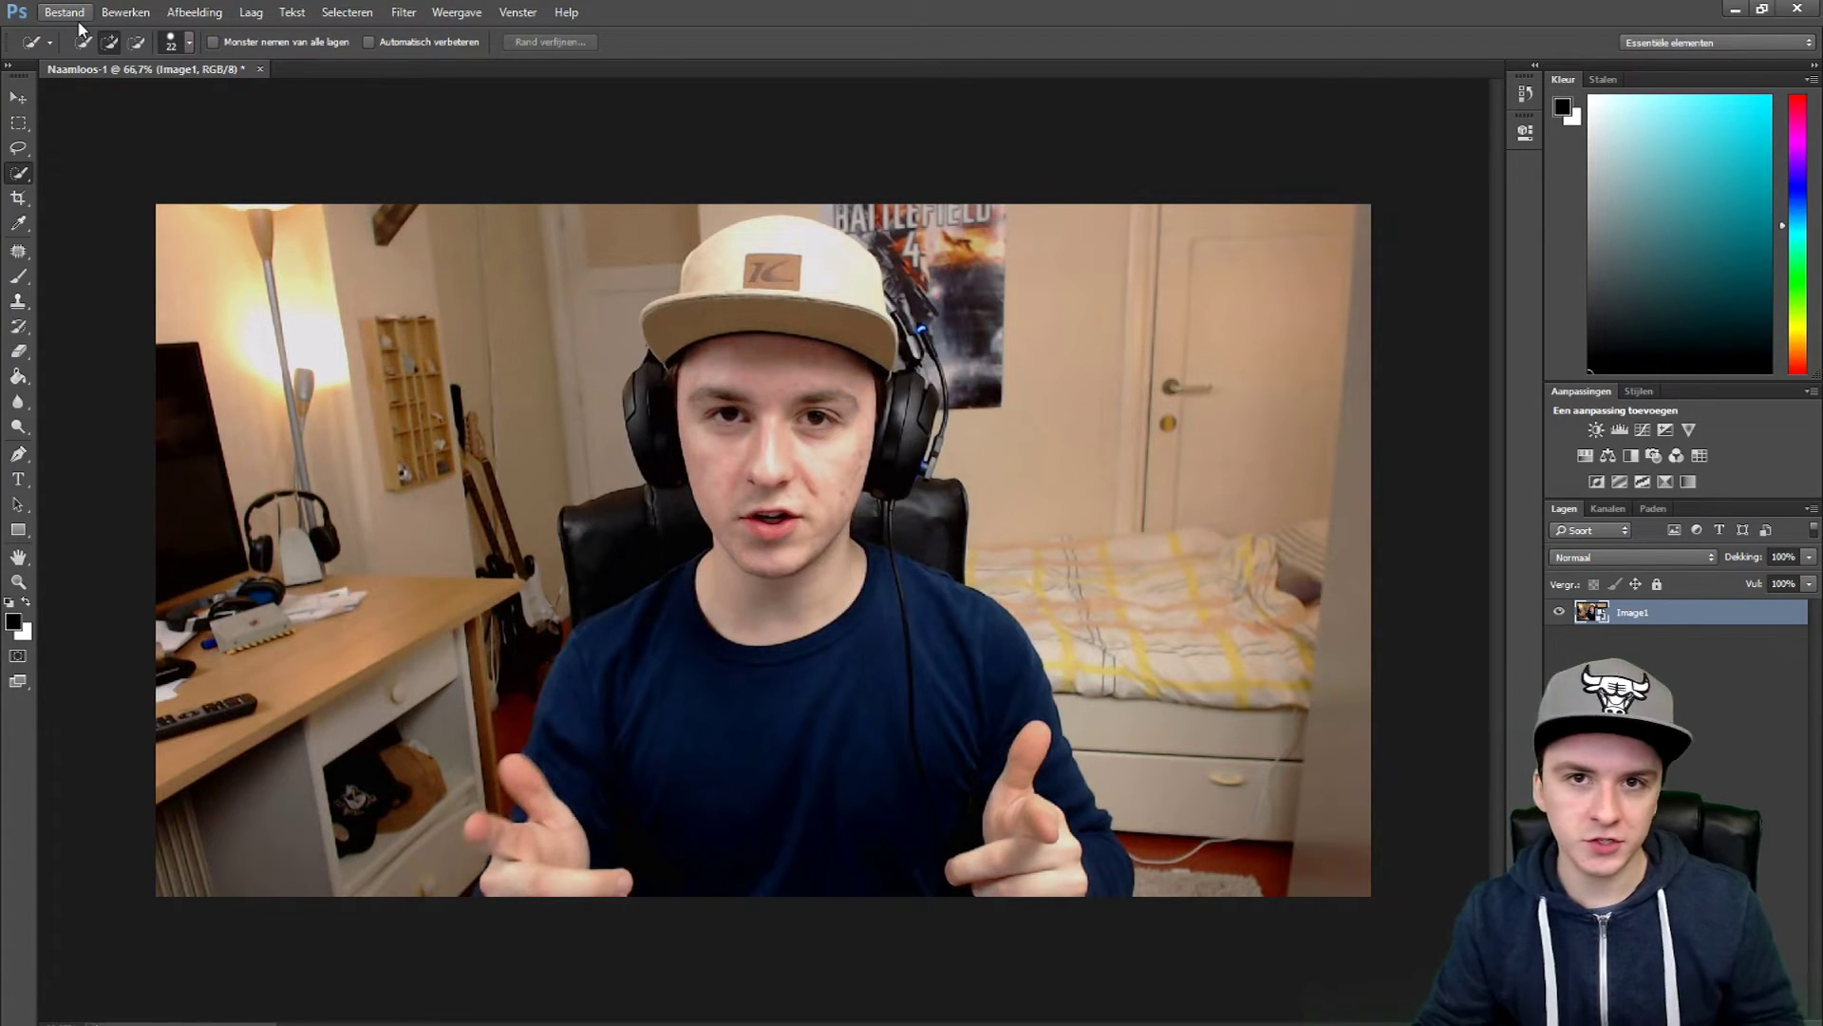
{"action": "left_click", "coordinate": [66, 13]}
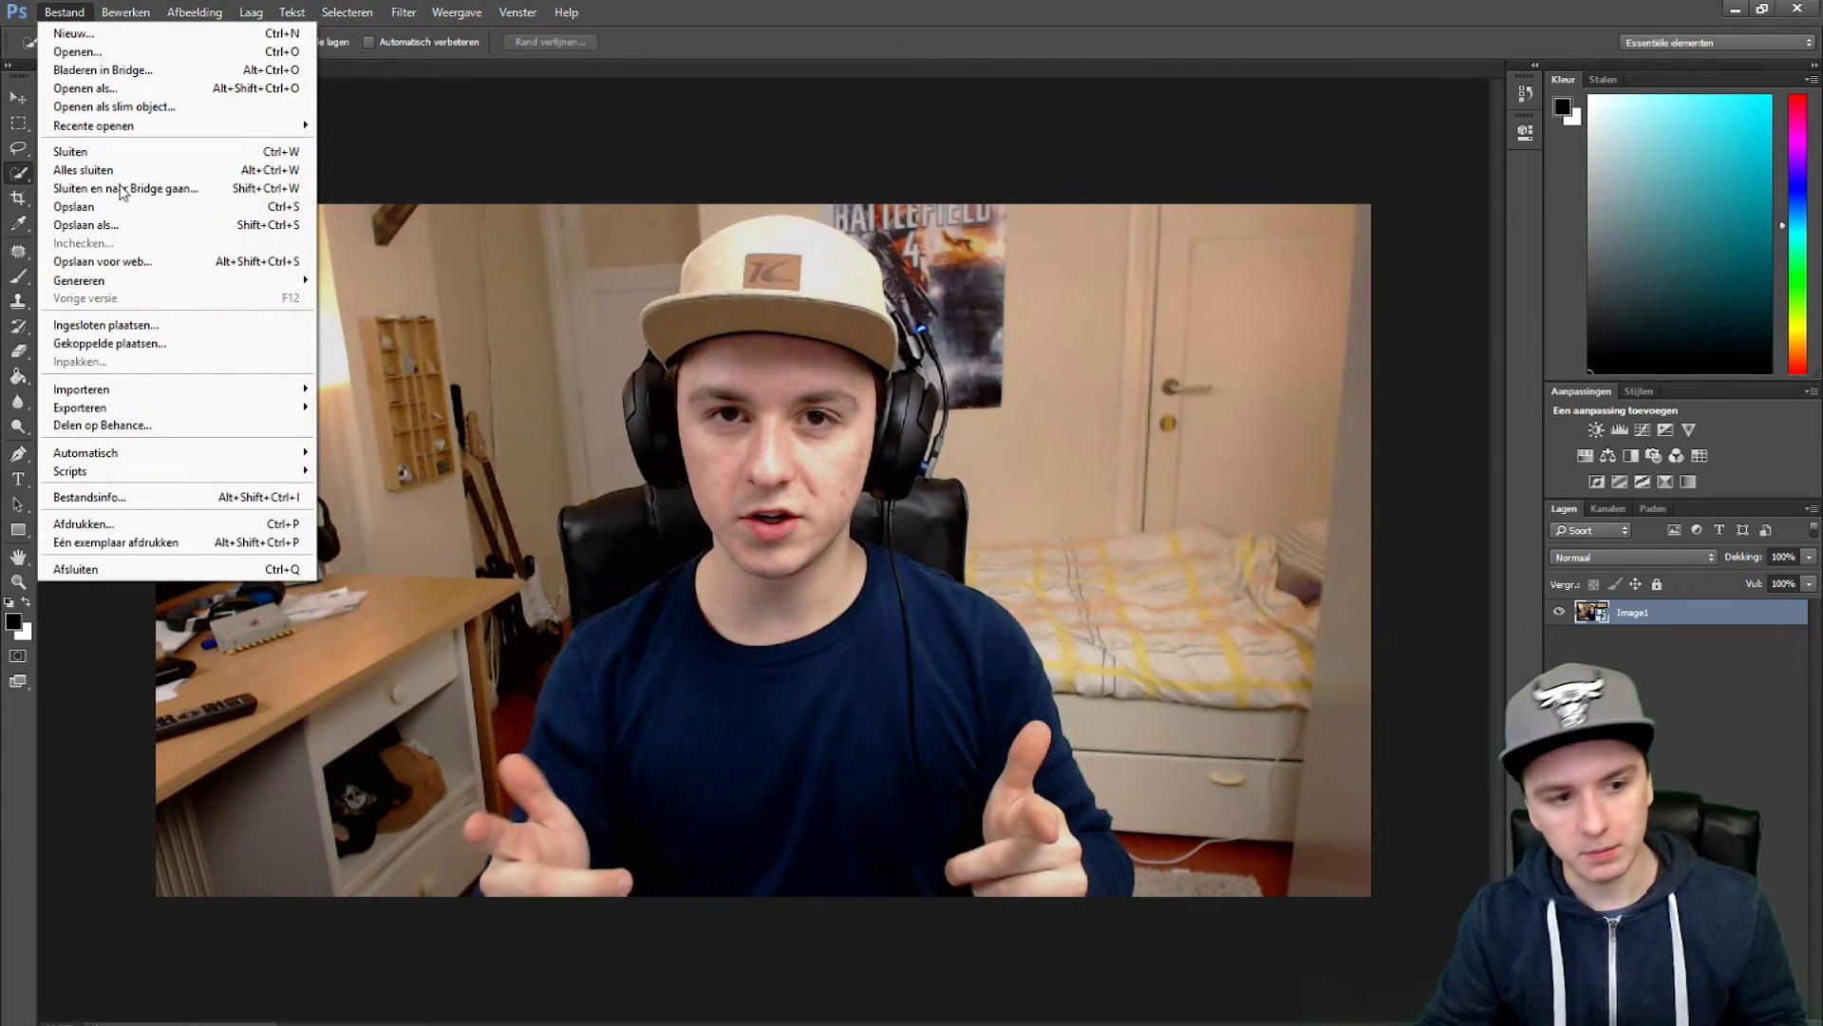
{"action": "left_click", "coordinate": [722, 11]}
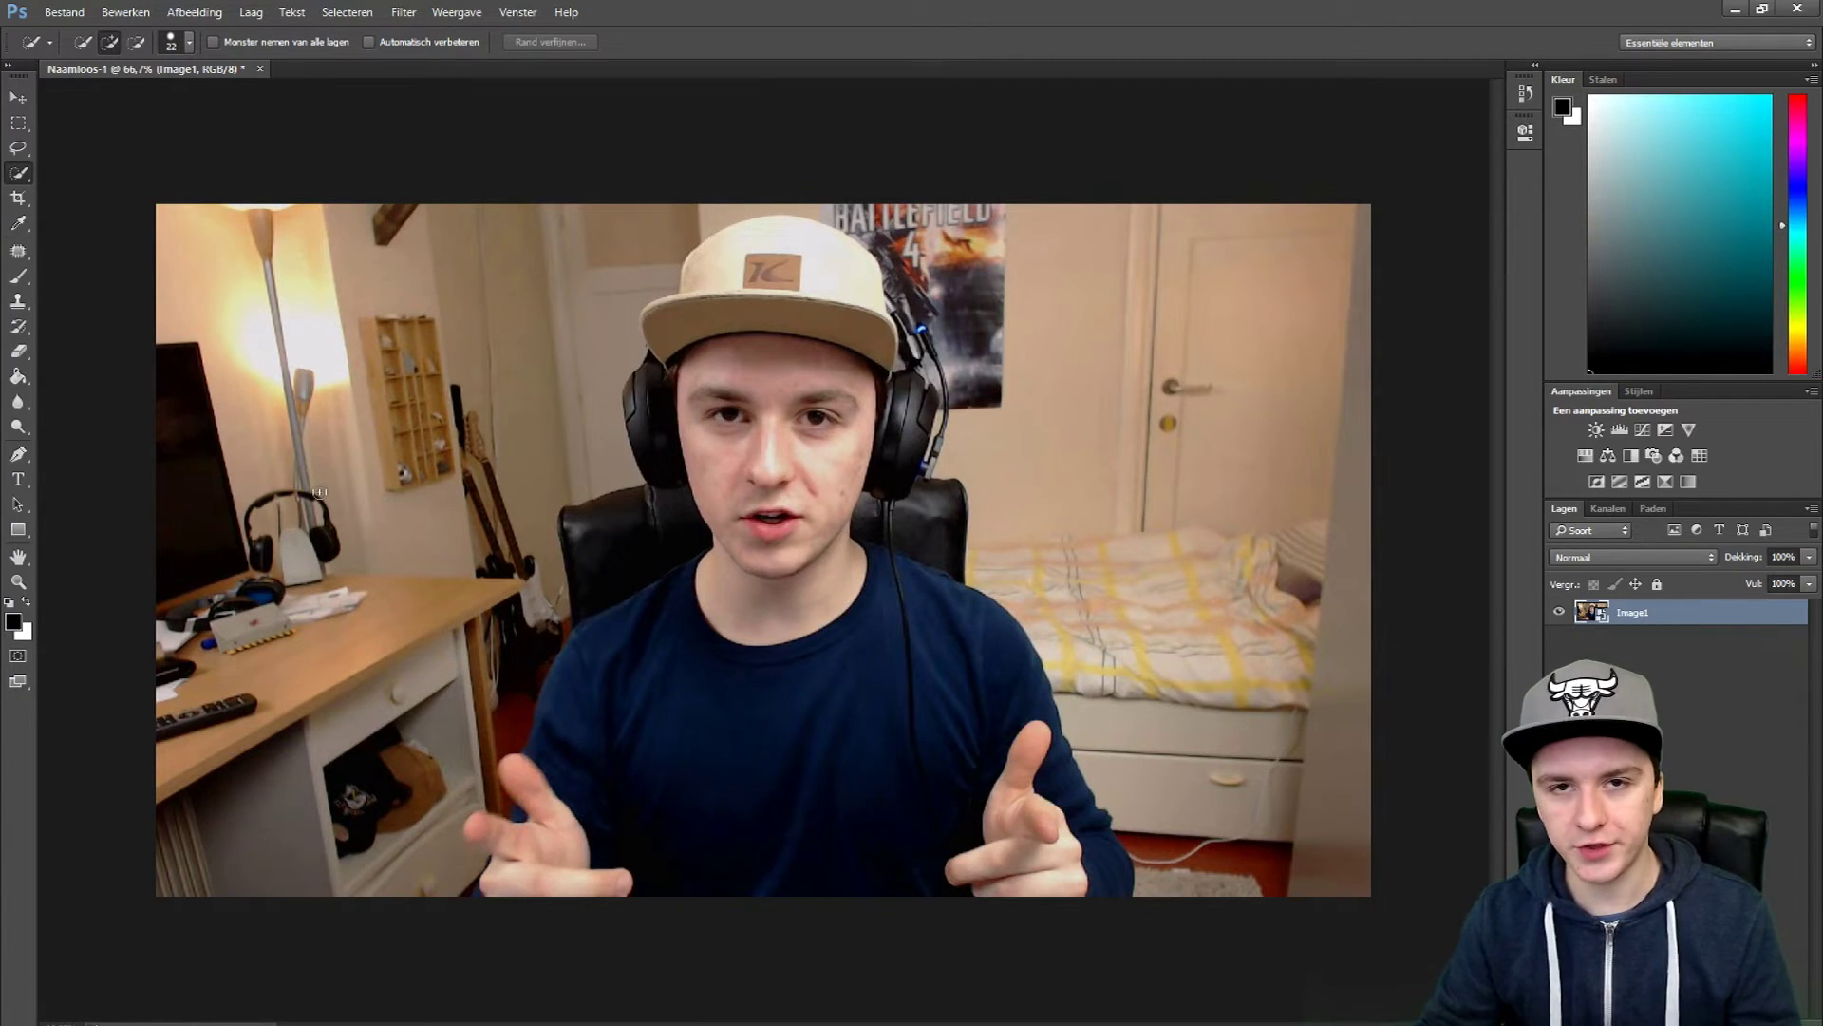
- Paint a quick selection over the room background, including the desk drawer area beside the hand
{"action": "scroll", "coordinate": [198, 587], "scroll_direction": "up", "scroll_amount": 3}
{"action": "scroll", "coordinate": [340, 565], "scroll_direction": "down", "scroll_amount": 3}
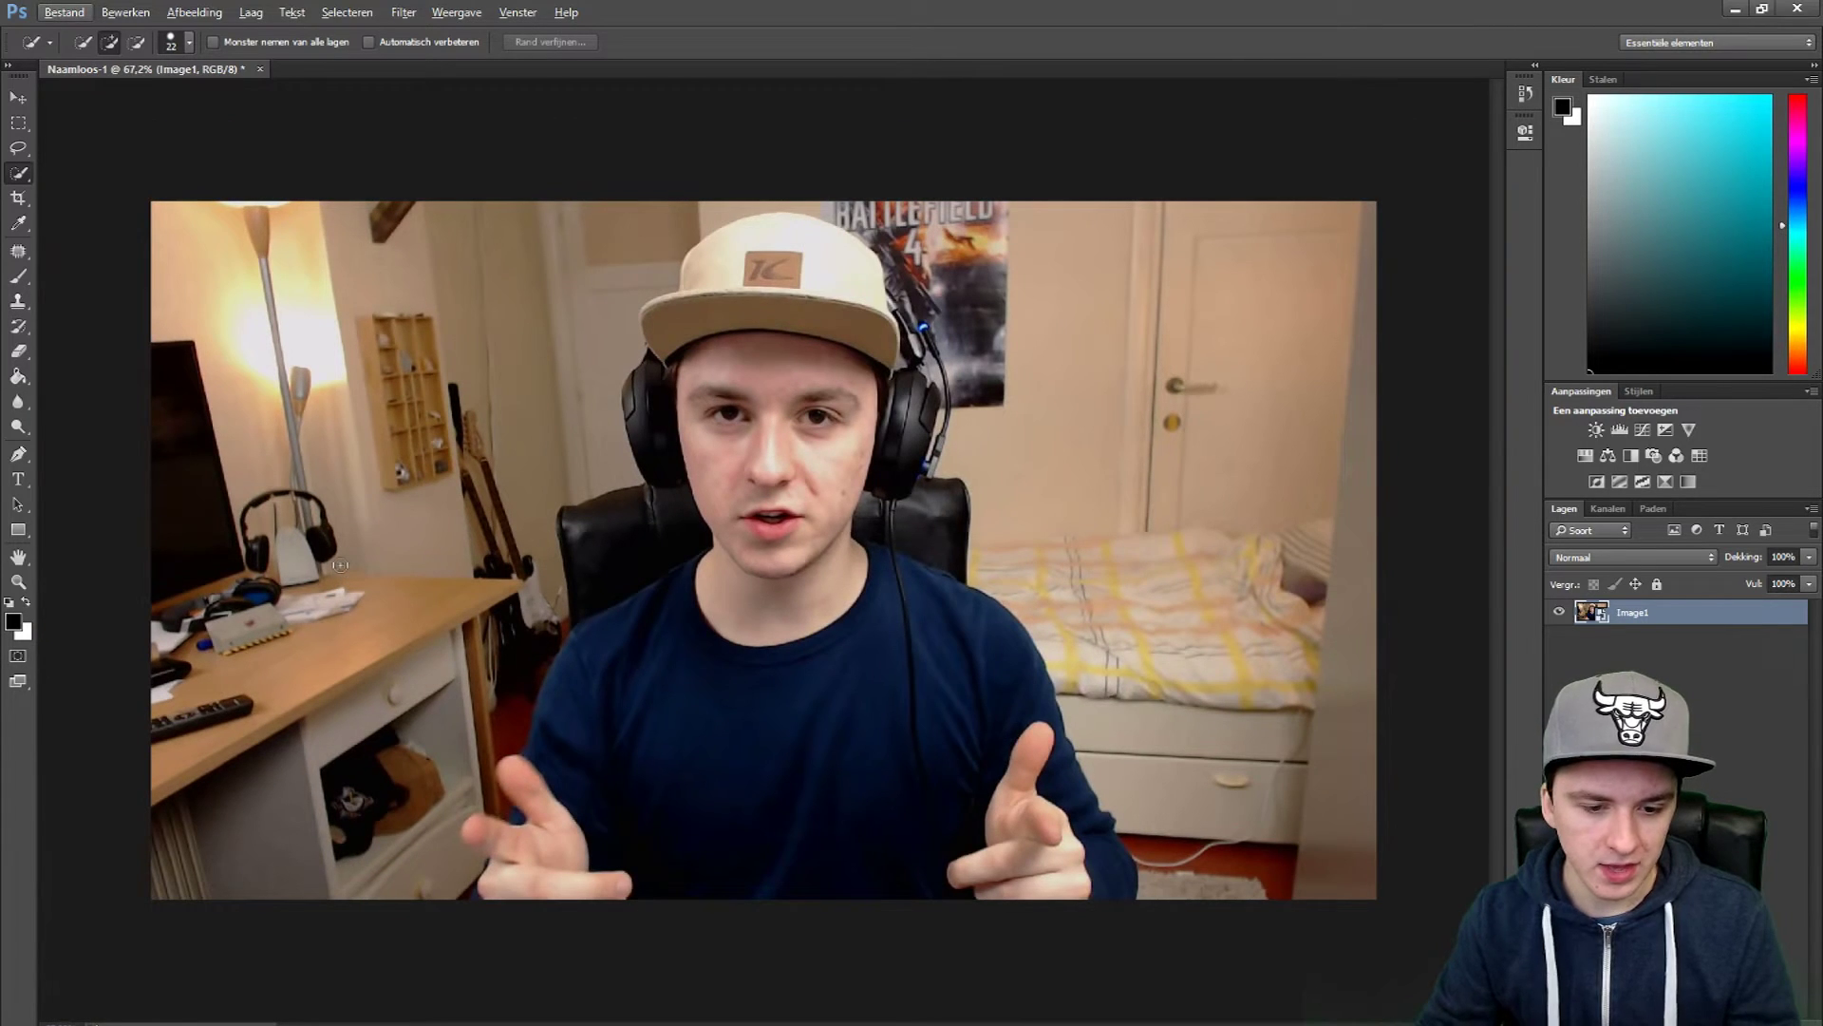
{"action": "scroll", "coordinate": [331, 548], "scroll_direction": "up", "scroll_amount": 2}
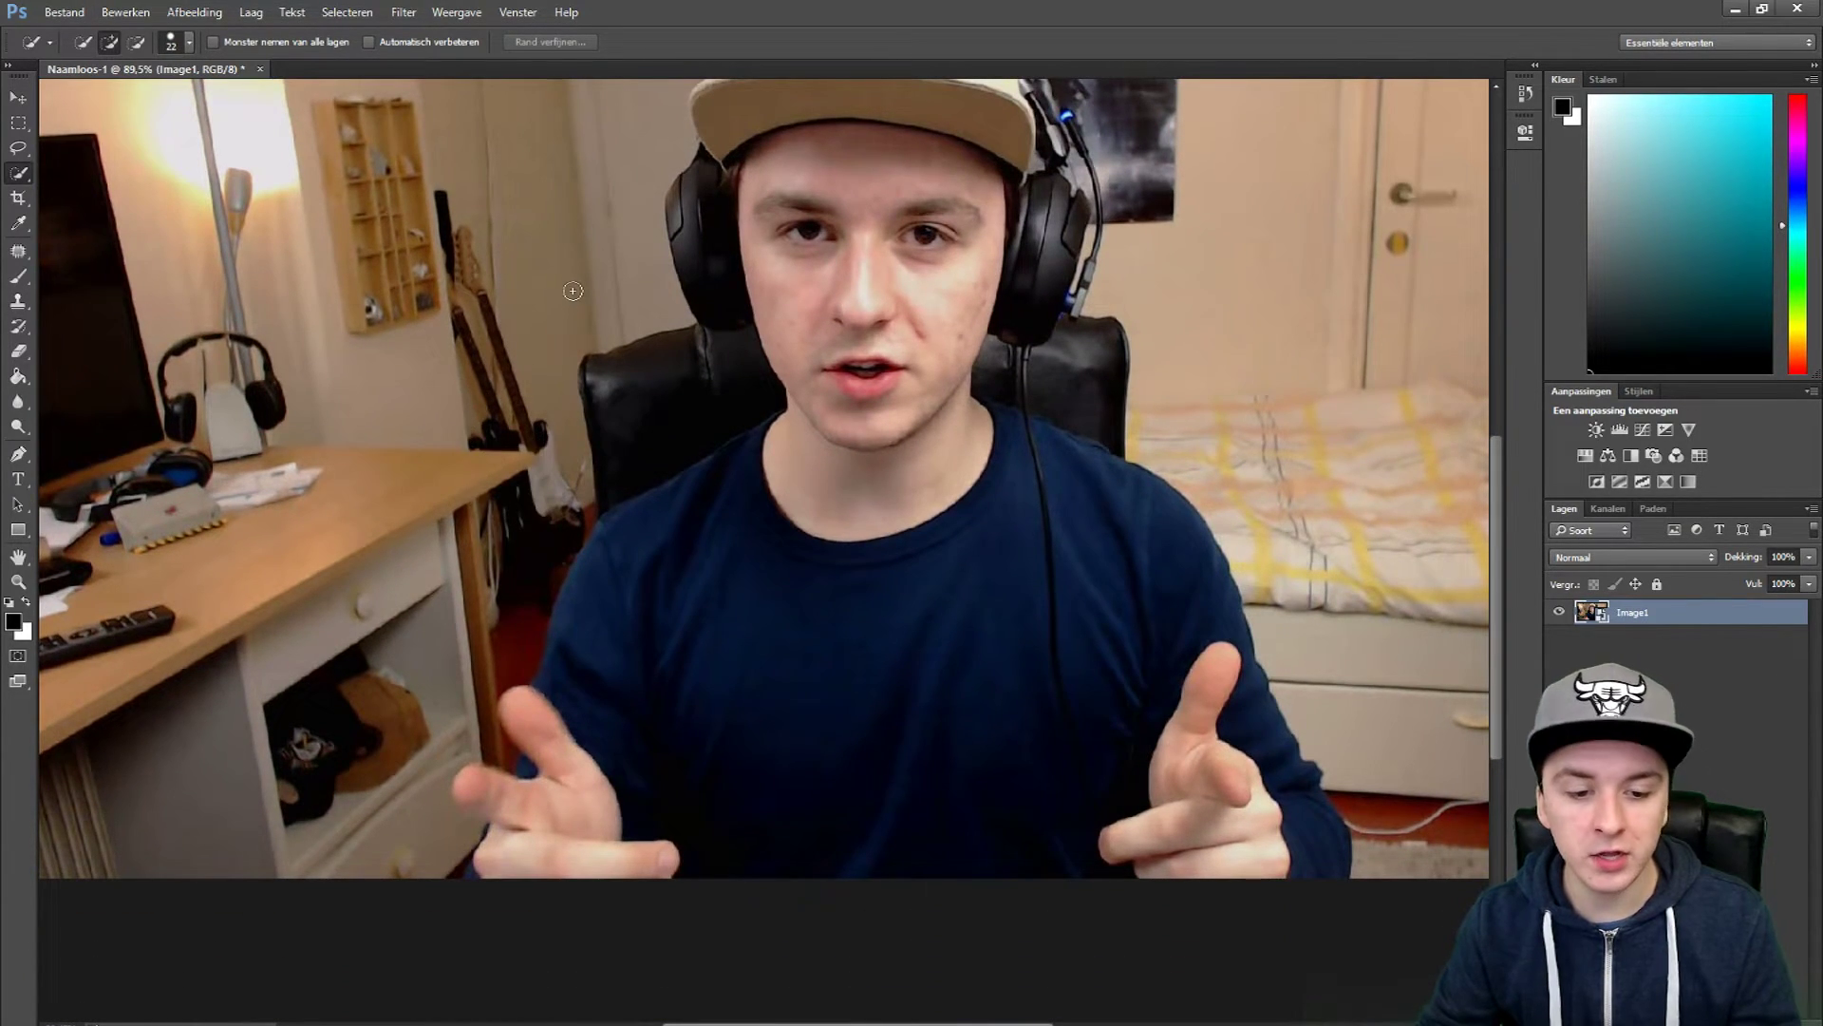
{"action": "scroll", "coordinate": [583, 226], "scroll_direction": "up", "scroll_amount": 3}
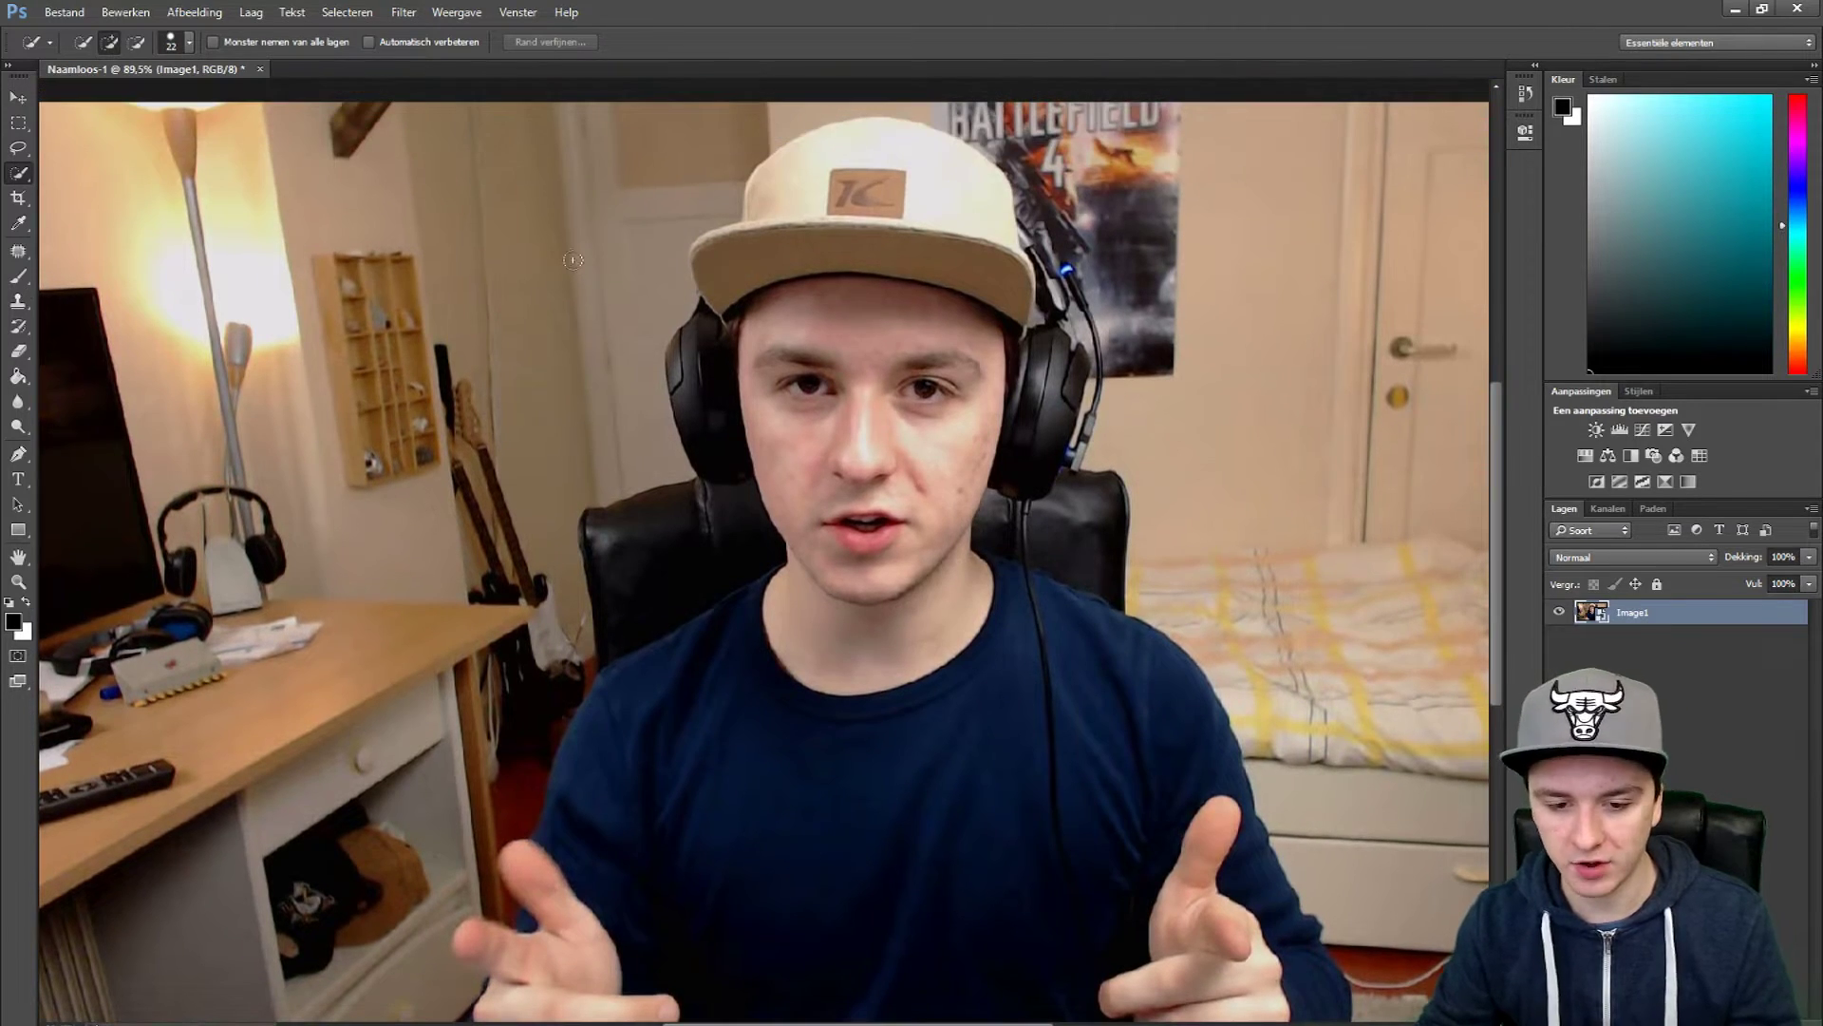
{"action": "scroll", "coordinate": [572, 261], "scroll_direction": "down", "scroll_amount": 2}
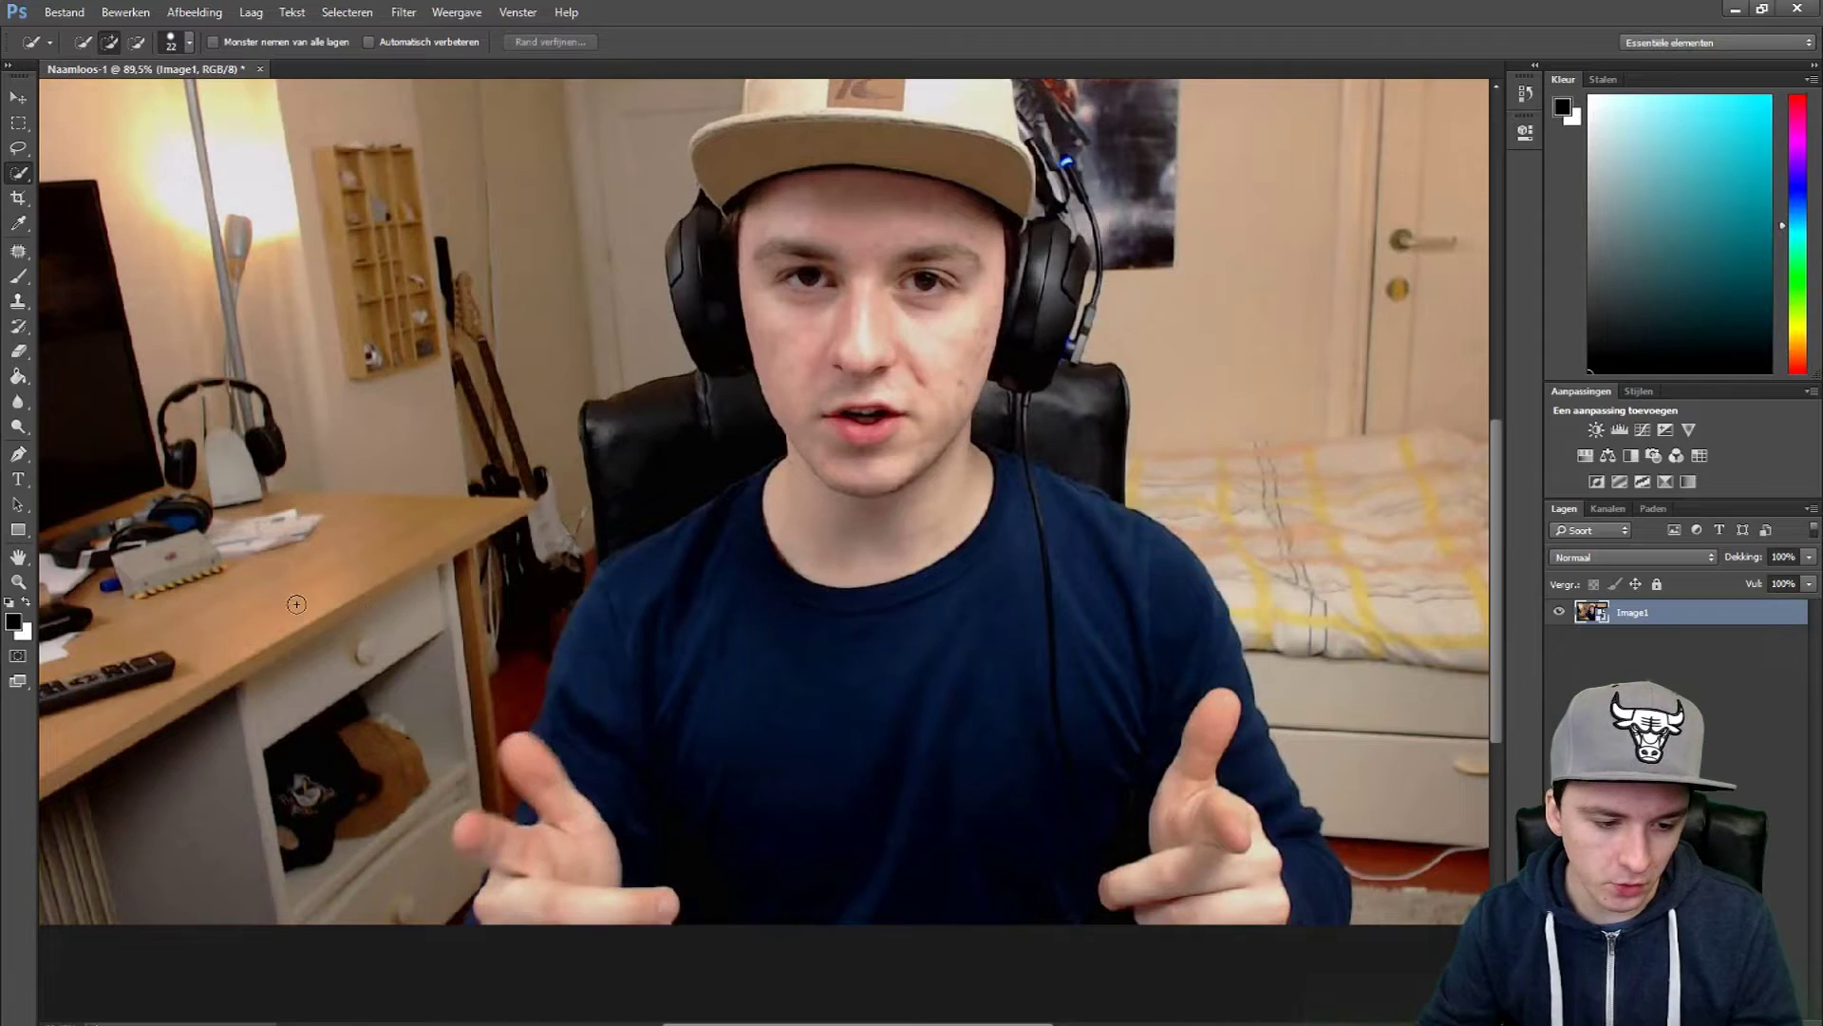
{"action": "scroll", "coordinate": [295, 602], "scroll_direction": "down", "scroll_amount": 4}
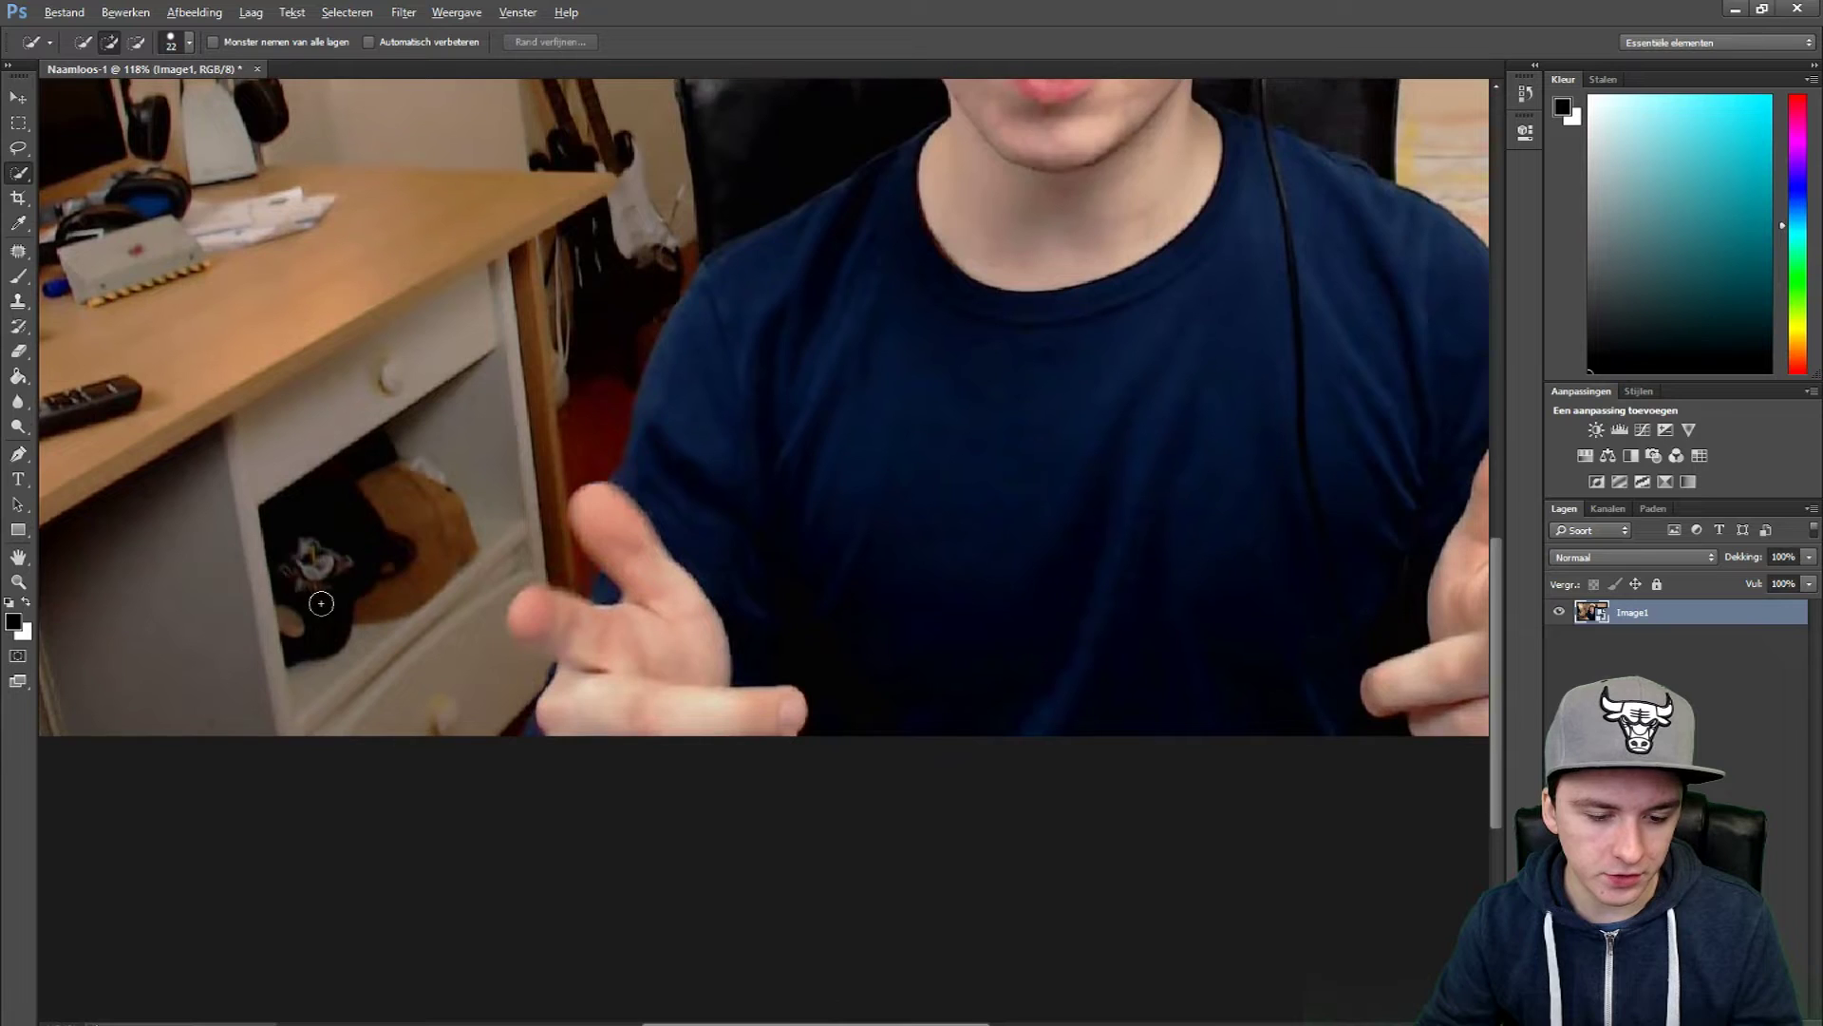
{"action": "scroll", "coordinate": [318, 598], "scroll_direction": "up", "scroll_amount": 3}
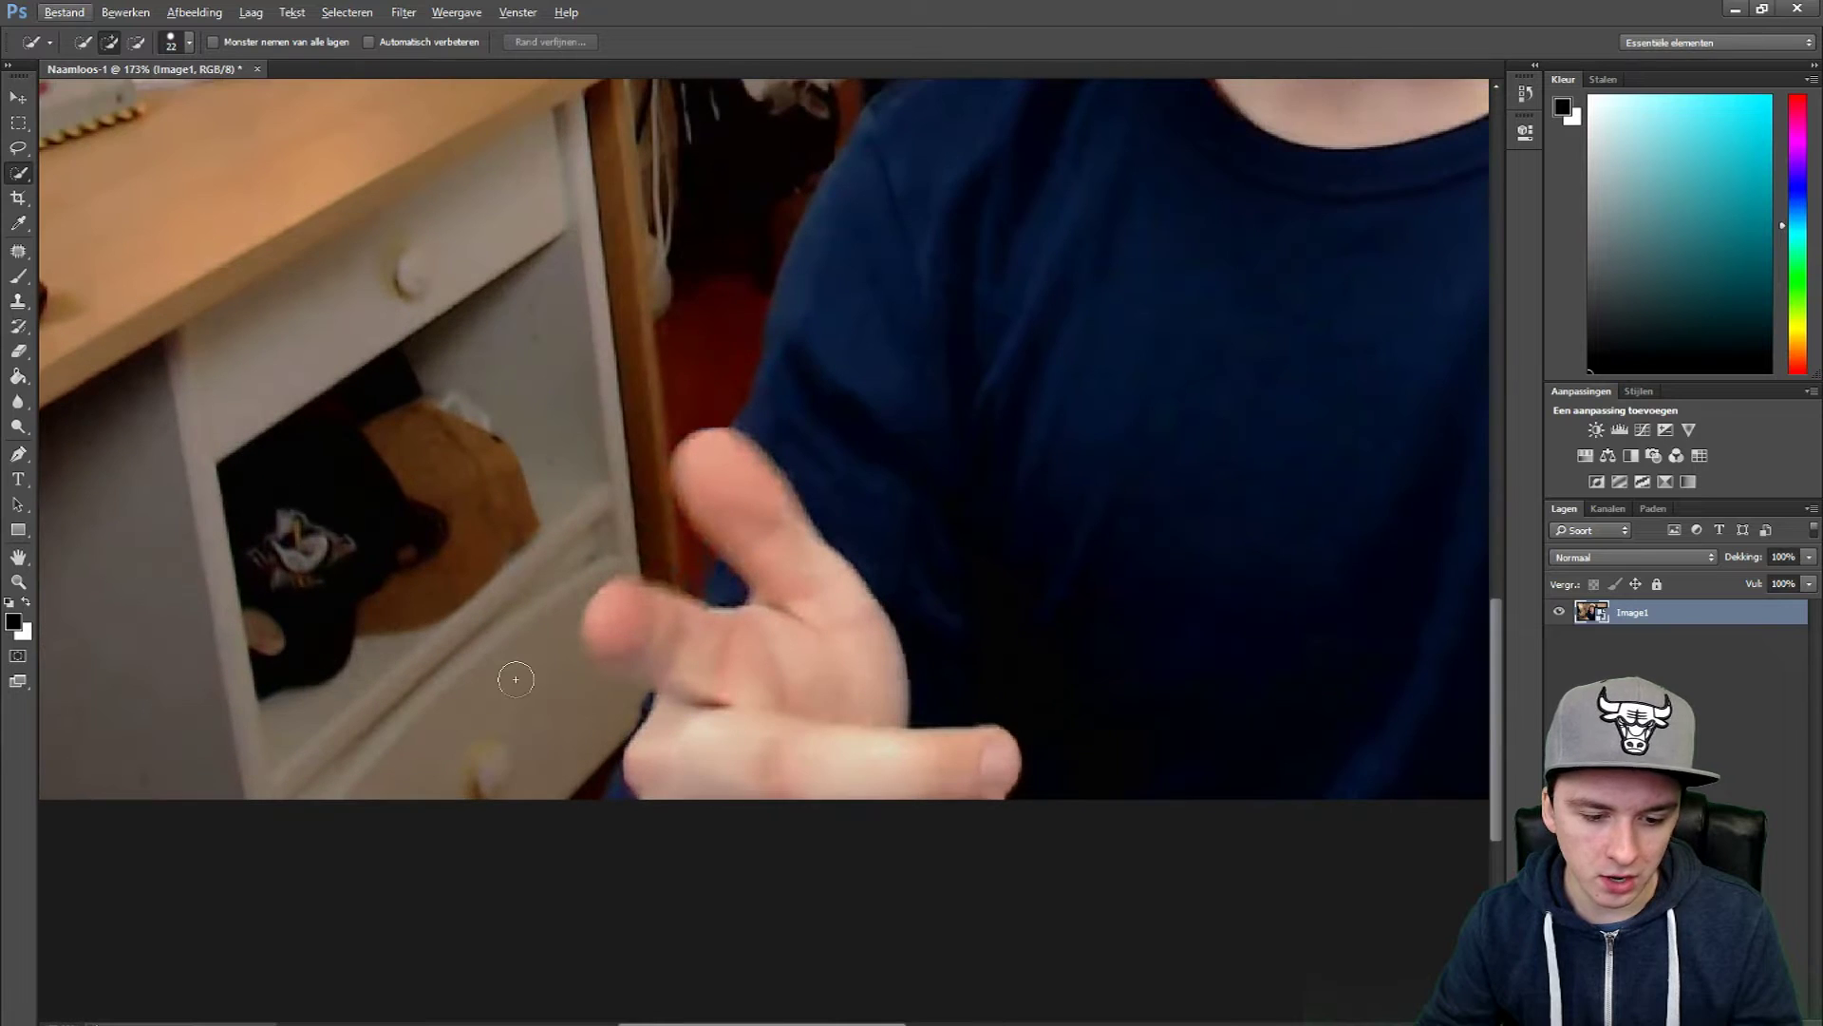
{"action": "mouse_move", "coordinate": [536, 754]}
{"action": "left_mouse_down"}
{"action": "mouse_move", "coordinate": [584, 696]}
{"action": "mouse_move", "coordinate": [451, 308]}
{"action": "mouse_move", "coordinate": [700, 237]}
{"action": "mouse_move", "coordinate": [704, 253]}
{"action": "left_mouse_up"}
- Subtract the hand from the selection with an Alt-drag and inspect the selection edges
{"action": "key", "text": "alt"}
{"action": "mouse_move", "coordinate": [805, 633]}
{"action": "left_mouse_down"}
{"action": "mouse_move", "coordinate": [759, 701]}
{"action": "mouse_move", "coordinate": [685, 668]}
{"action": "left_mouse_up"}
{"action": "scroll", "coordinate": [704, 742], "scroll_direction": "down", "scroll_amount": 5}
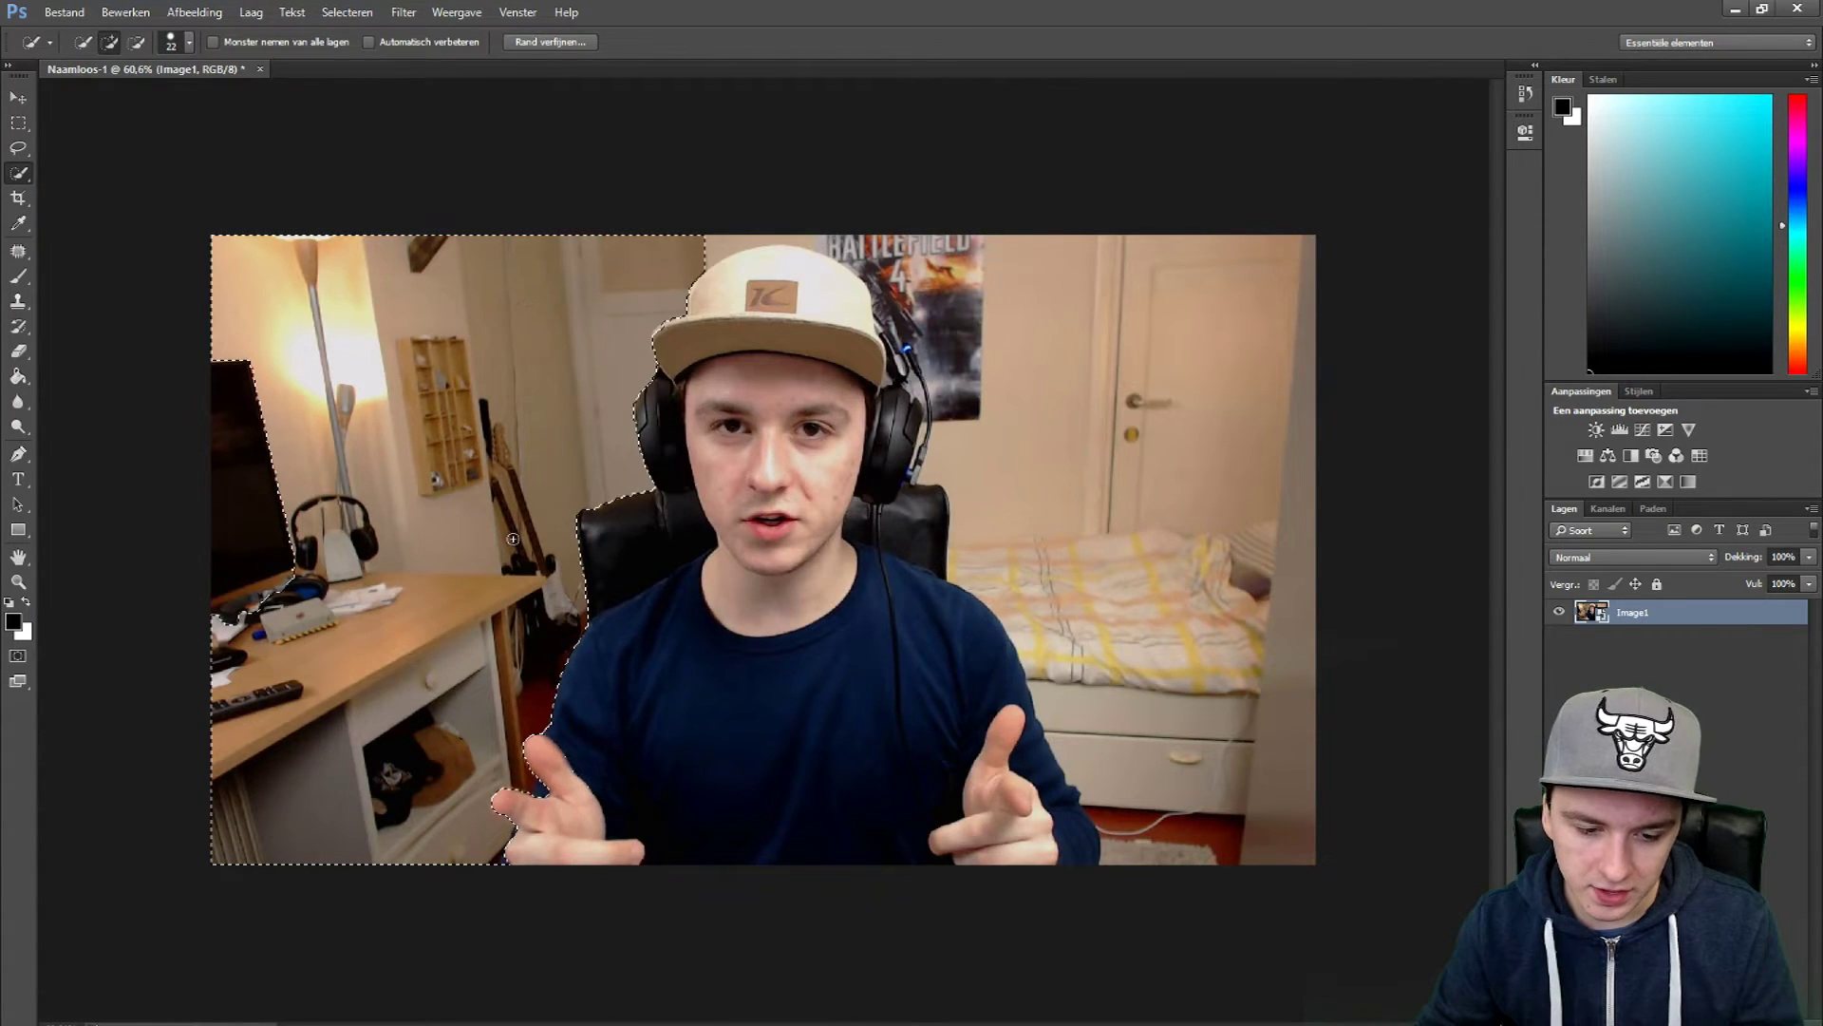
{"action": "scroll", "coordinate": [734, 542], "scroll_direction": "up", "scroll_amount": 4}
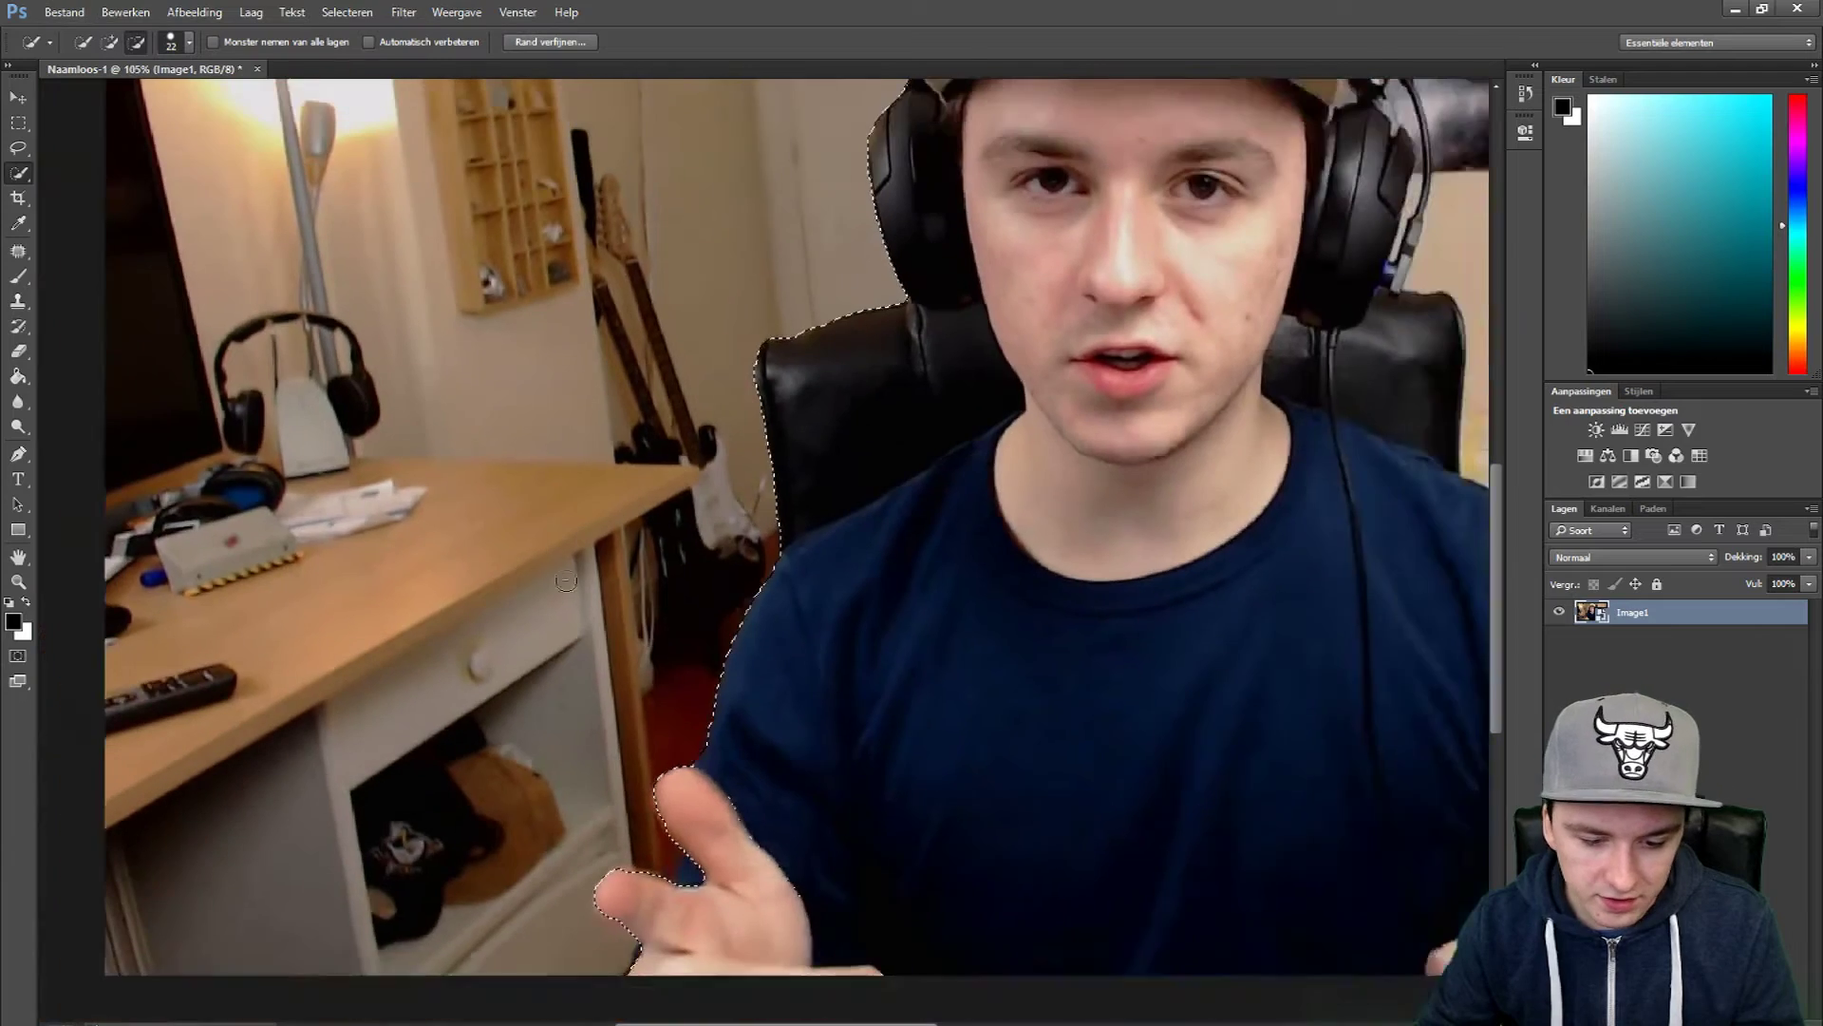
{"action": "scroll", "coordinate": [733, 542], "scroll_direction": "up", "scroll_amount": 4}
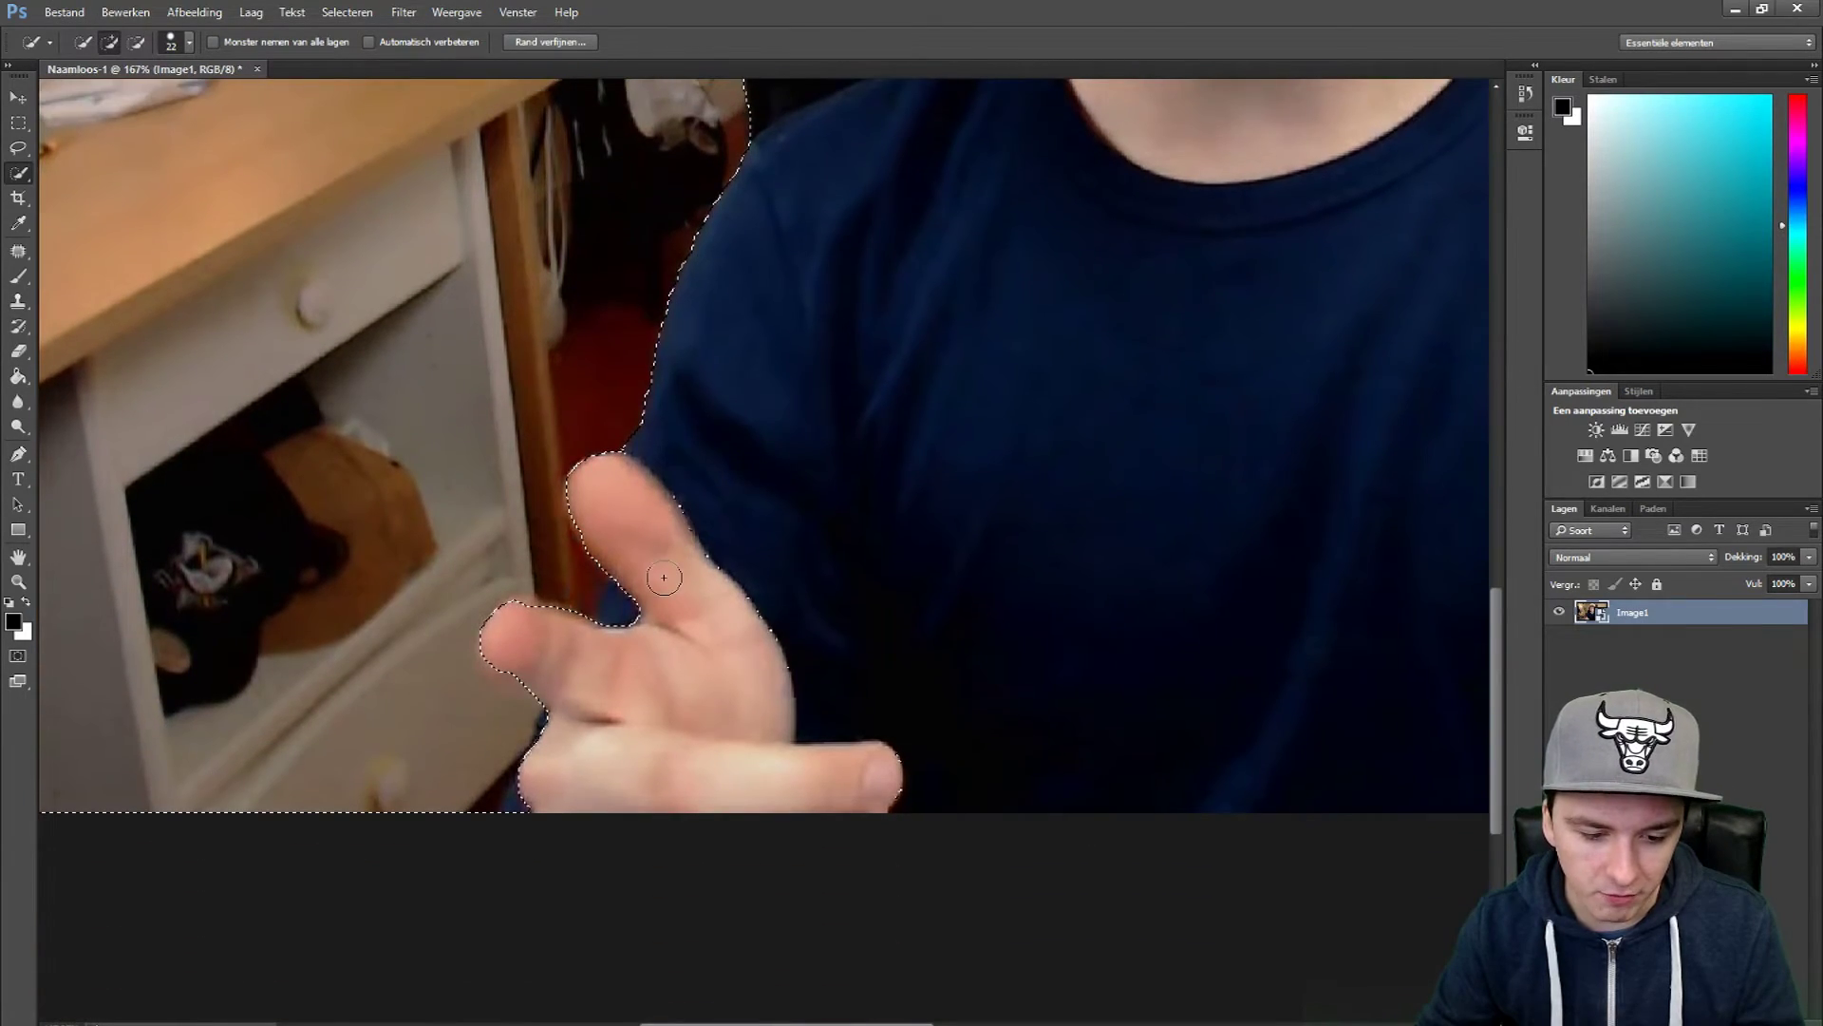
{"action": "scroll", "coordinate": [652, 570], "scroll_direction": "up", "scroll_amount": 2}
{"action": "scroll", "coordinate": [692, 122], "scroll_direction": "down", "scroll_amount": 5}
{"action": "scroll", "coordinate": [700, 143], "scroll_direction": "up", "scroll_amount": 3}
{"action": "scroll", "coordinate": [700, 143], "scroll_direction": "down", "scroll_amount": 3}
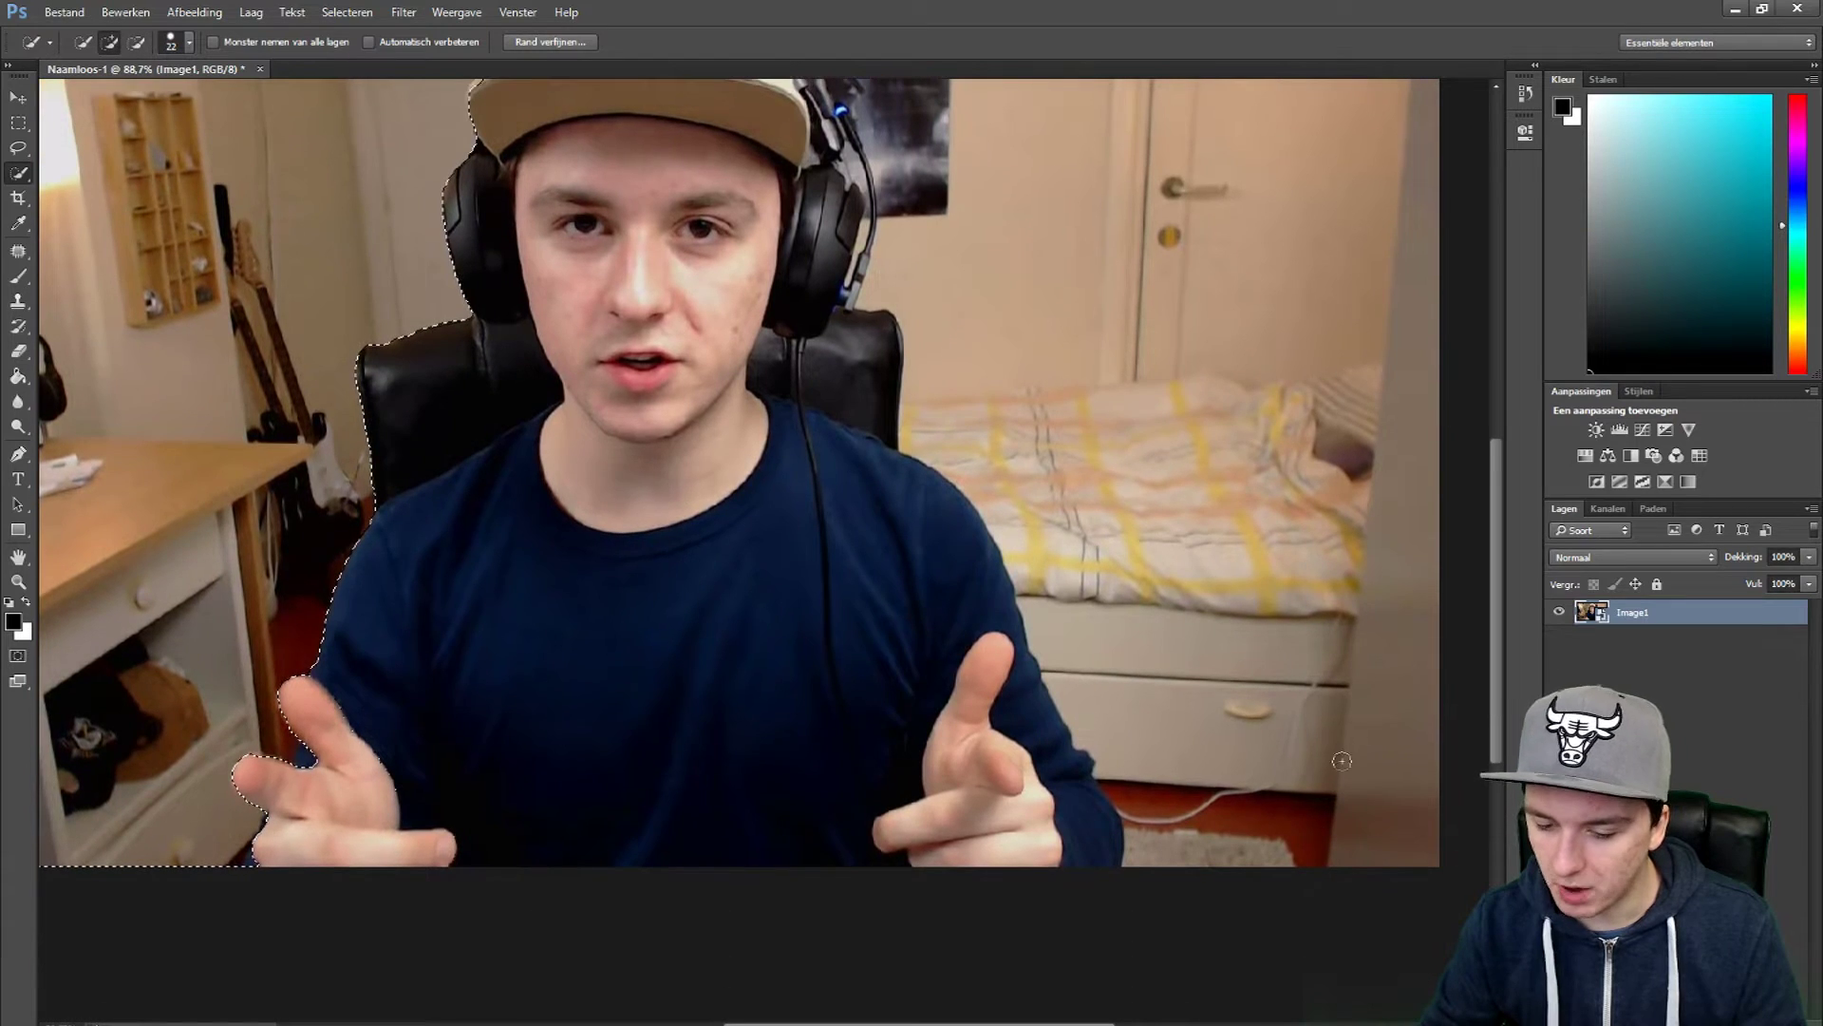
{"action": "scroll", "coordinate": [1295, 118], "scroll_direction": "down", "scroll_amount": 2}
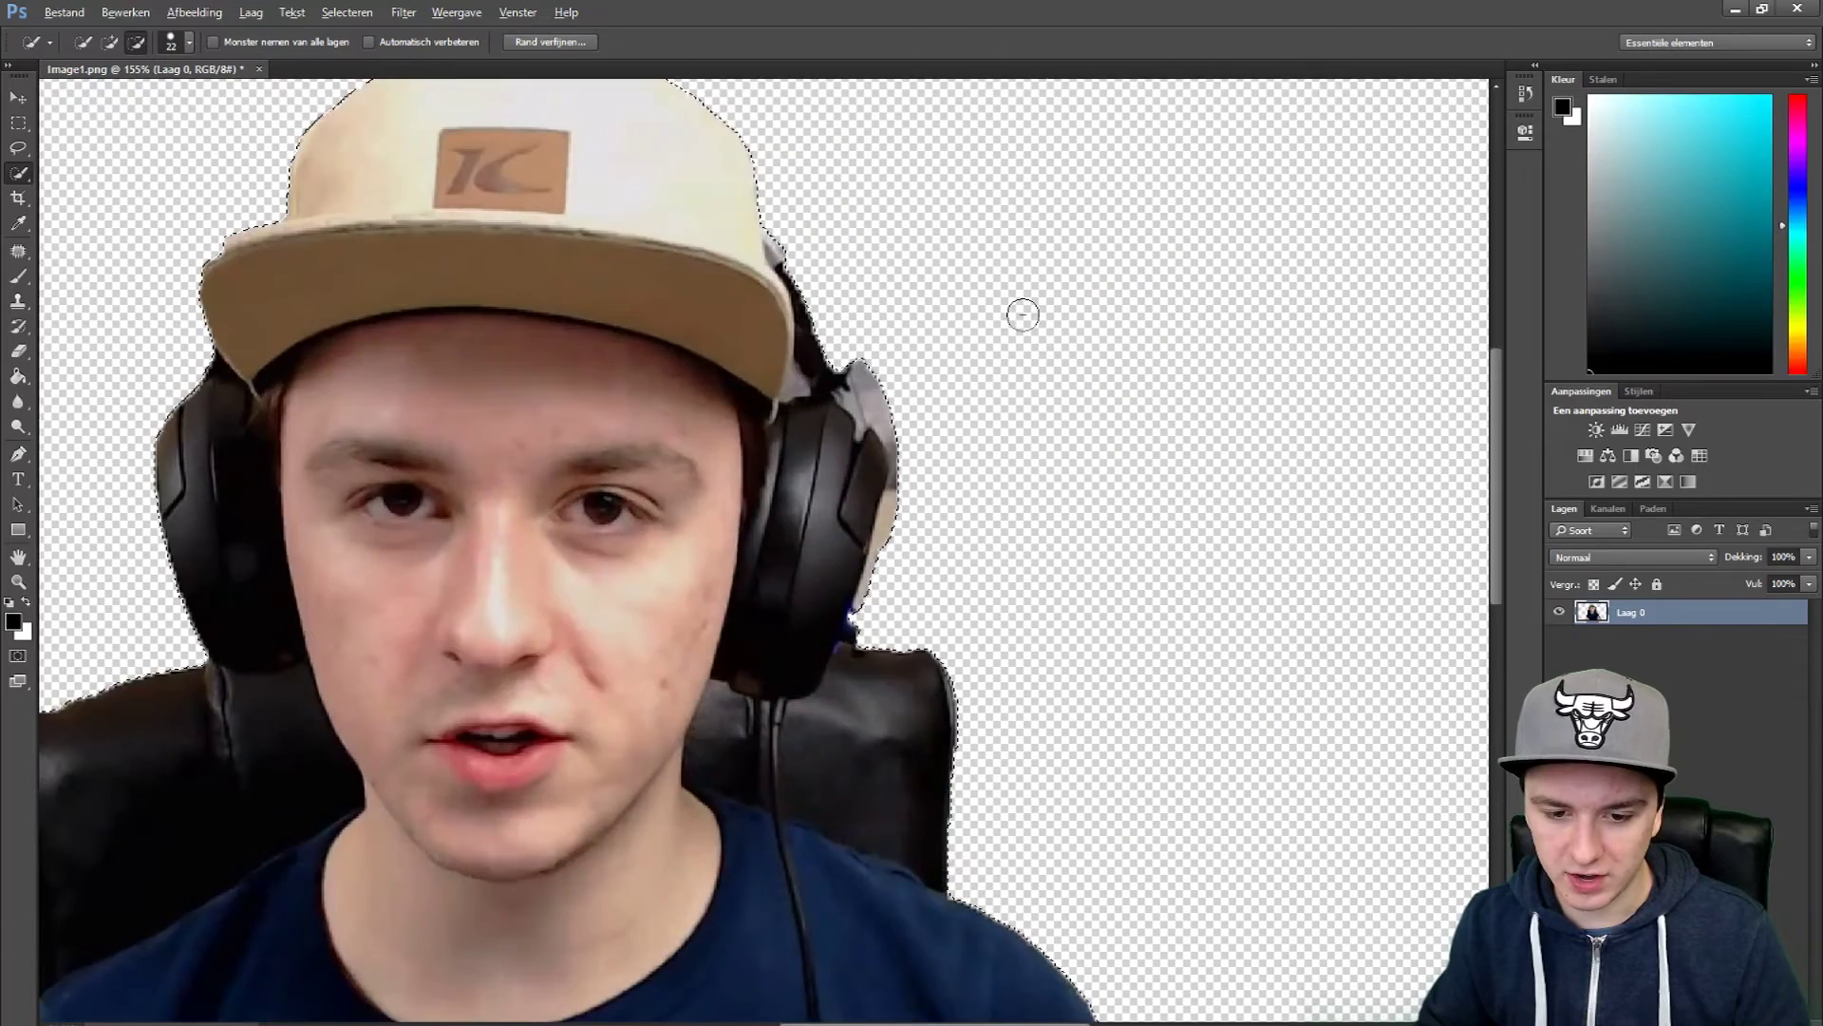
- Undo the background deletion, then make the room background transparent again
{"action": "scroll", "coordinate": [959, 347], "scroll_direction": "up", "scroll_amount": 5}
{"action": "scroll", "coordinate": [631, 411], "scroll_direction": "down", "scroll_amount": 5}
{"action": "scroll", "coordinate": [598, 414], "scroll_direction": "down", "scroll_amount": 2}
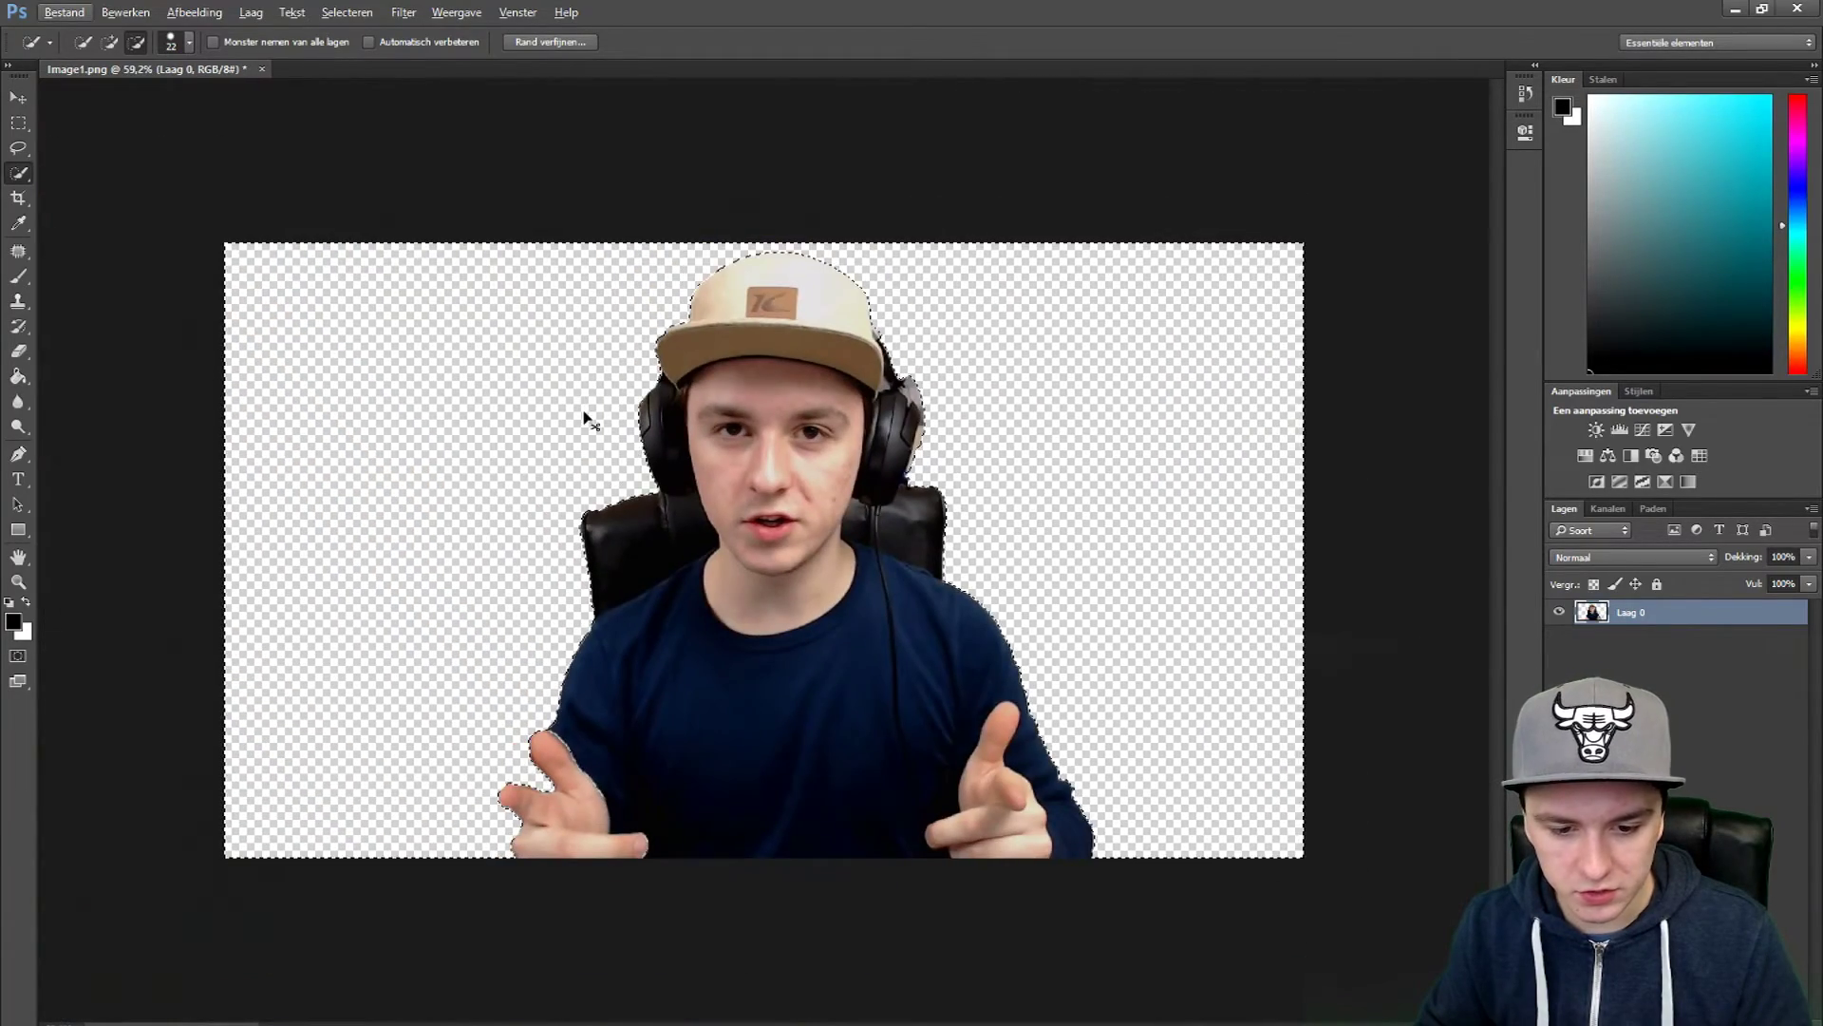
{"action": "key", "text": "ctrl+z"}
{"action": "key", "text": "ctrl+z"}
{"action": "key", "text": "alt"}
- Fit the selection around the grey patch by the headphone and delete it to transparency
{"action": "scroll", "coordinate": [528, 455], "scroll_direction": "up", "scroll_amount": 4}
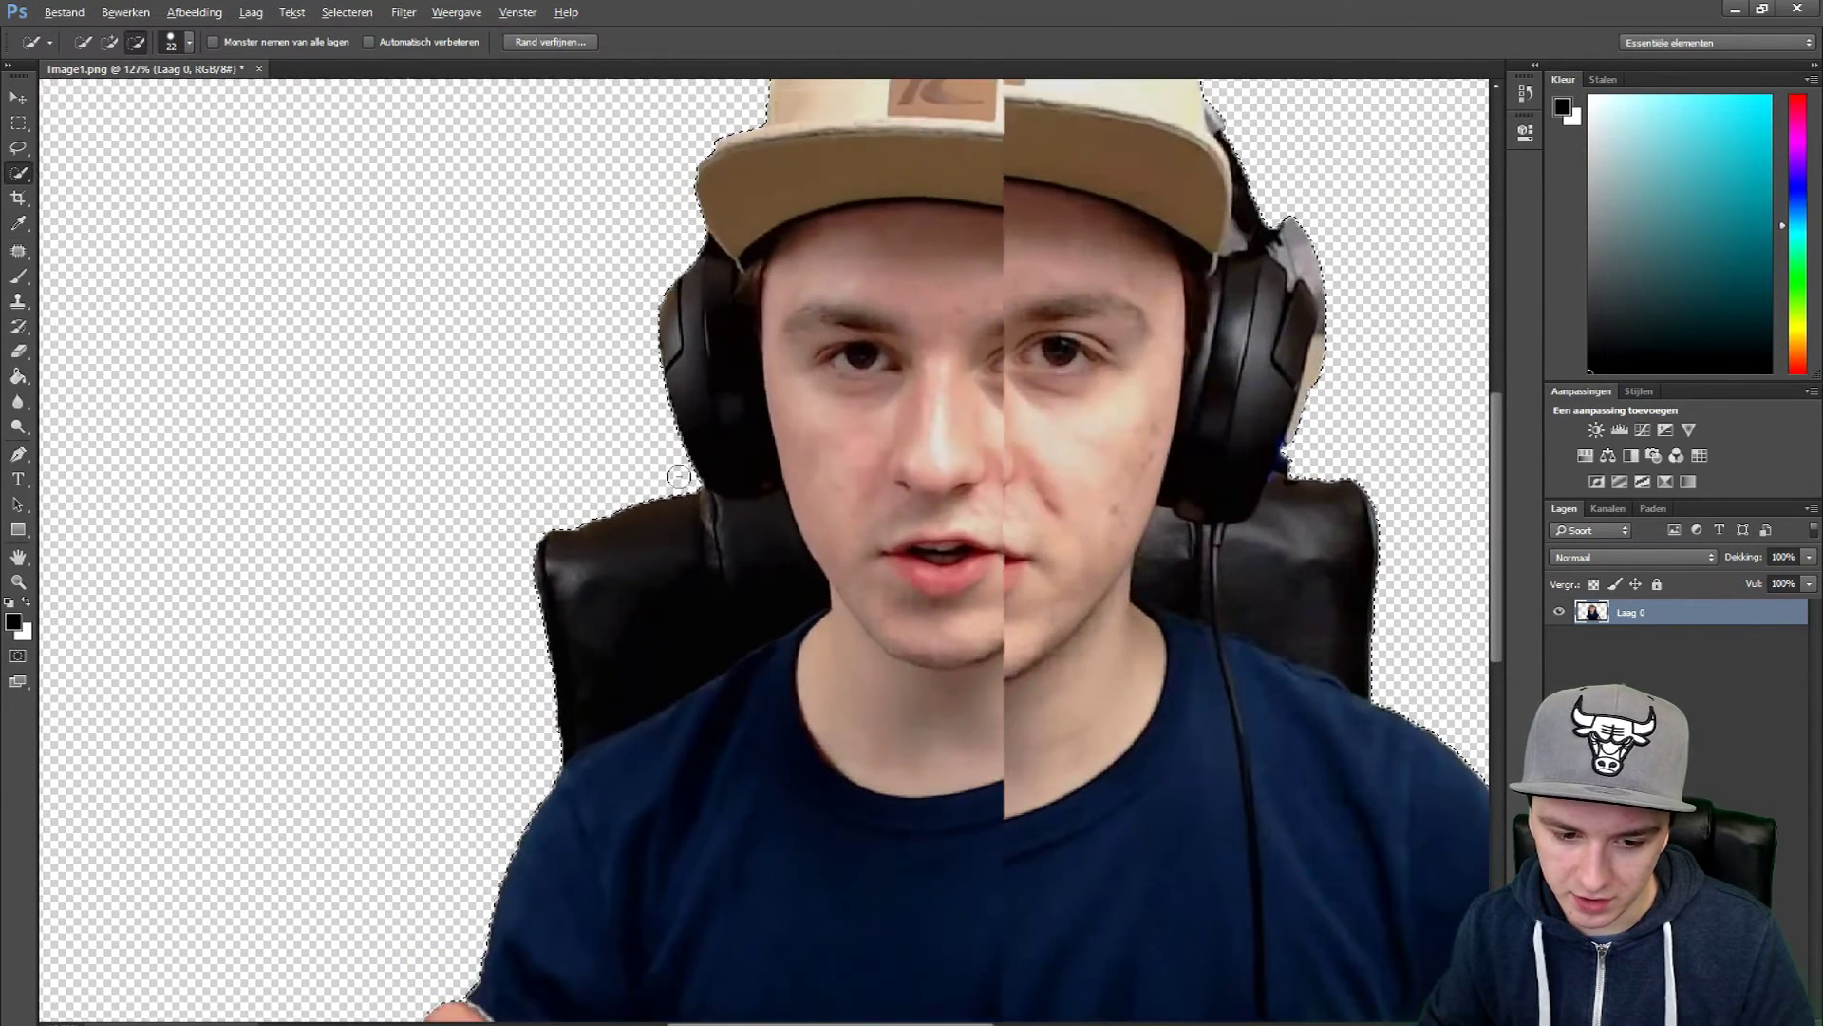
{"action": "scroll", "coordinate": [414, 823], "scroll_direction": "down", "scroll_amount": 3}
{"action": "scroll", "coordinate": [414, 823], "scroll_direction": "up", "scroll_amount": 5}
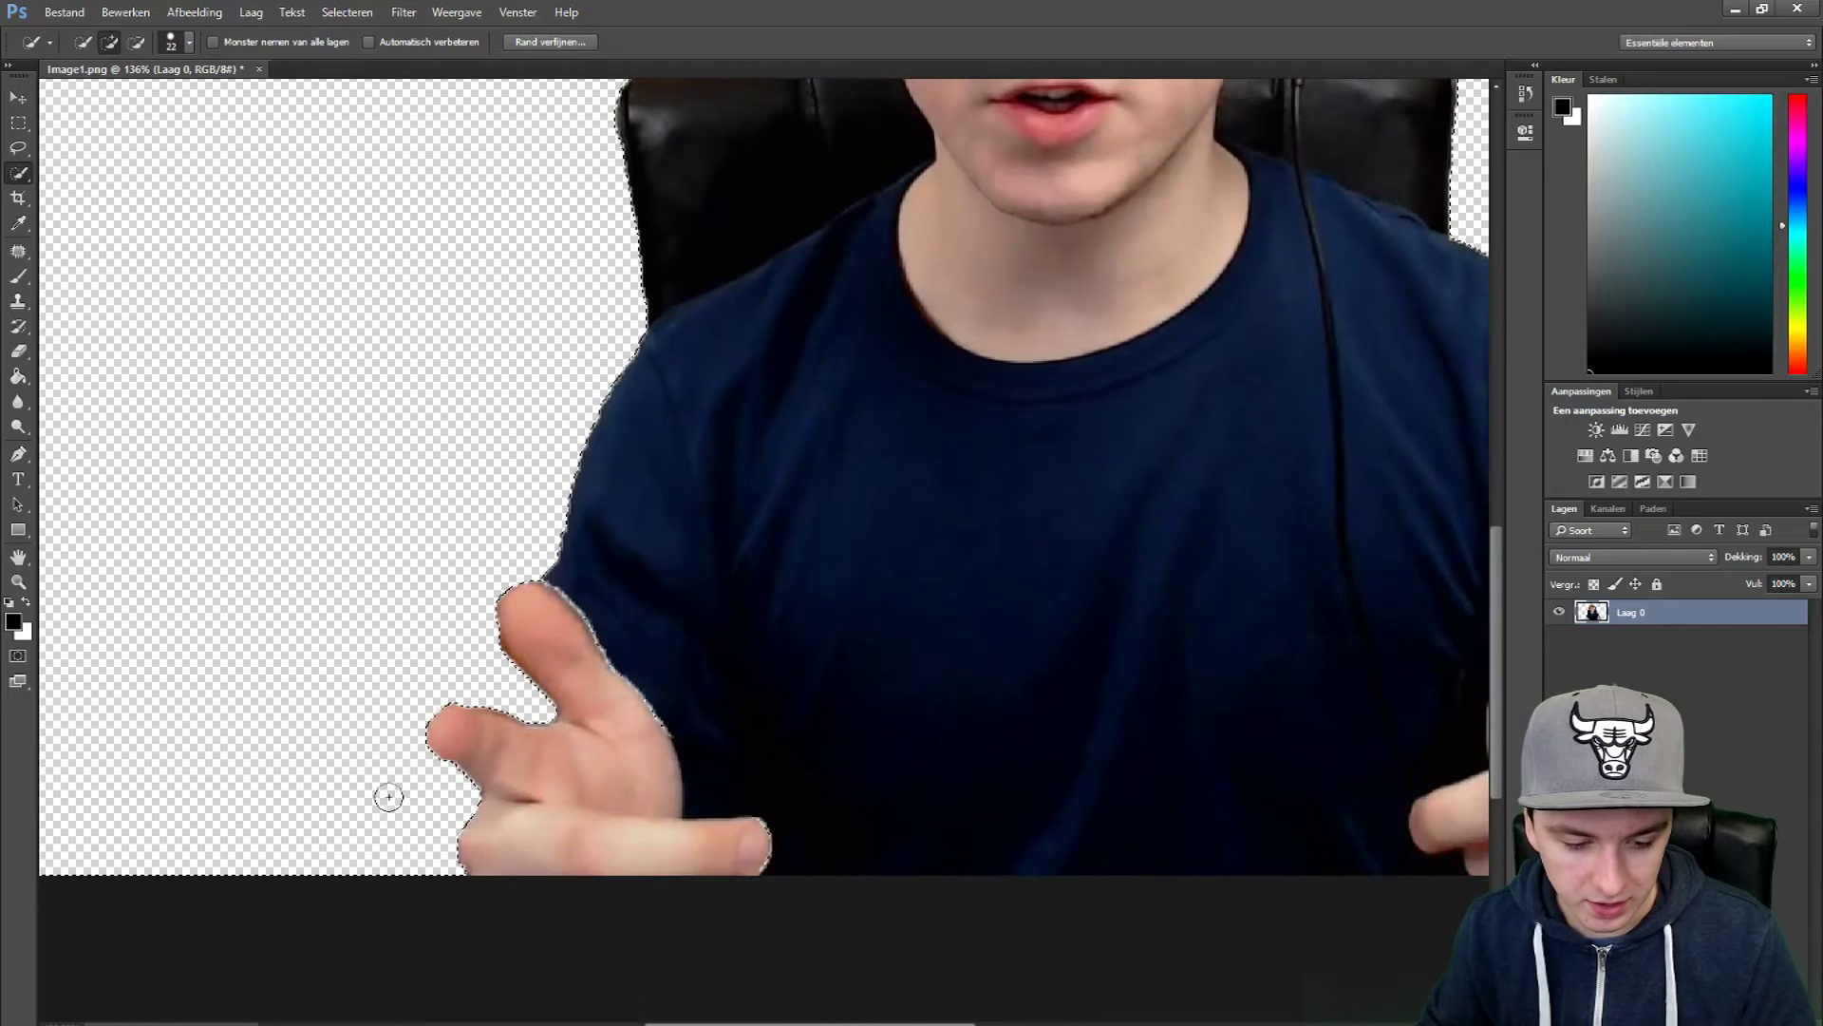
{"action": "scroll", "coordinate": [472, 678], "scroll_direction": "down", "scroll_amount": 5}
{"action": "scroll", "coordinate": [693, 124], "scroll_direction": "up", "scroll_amount": 8}
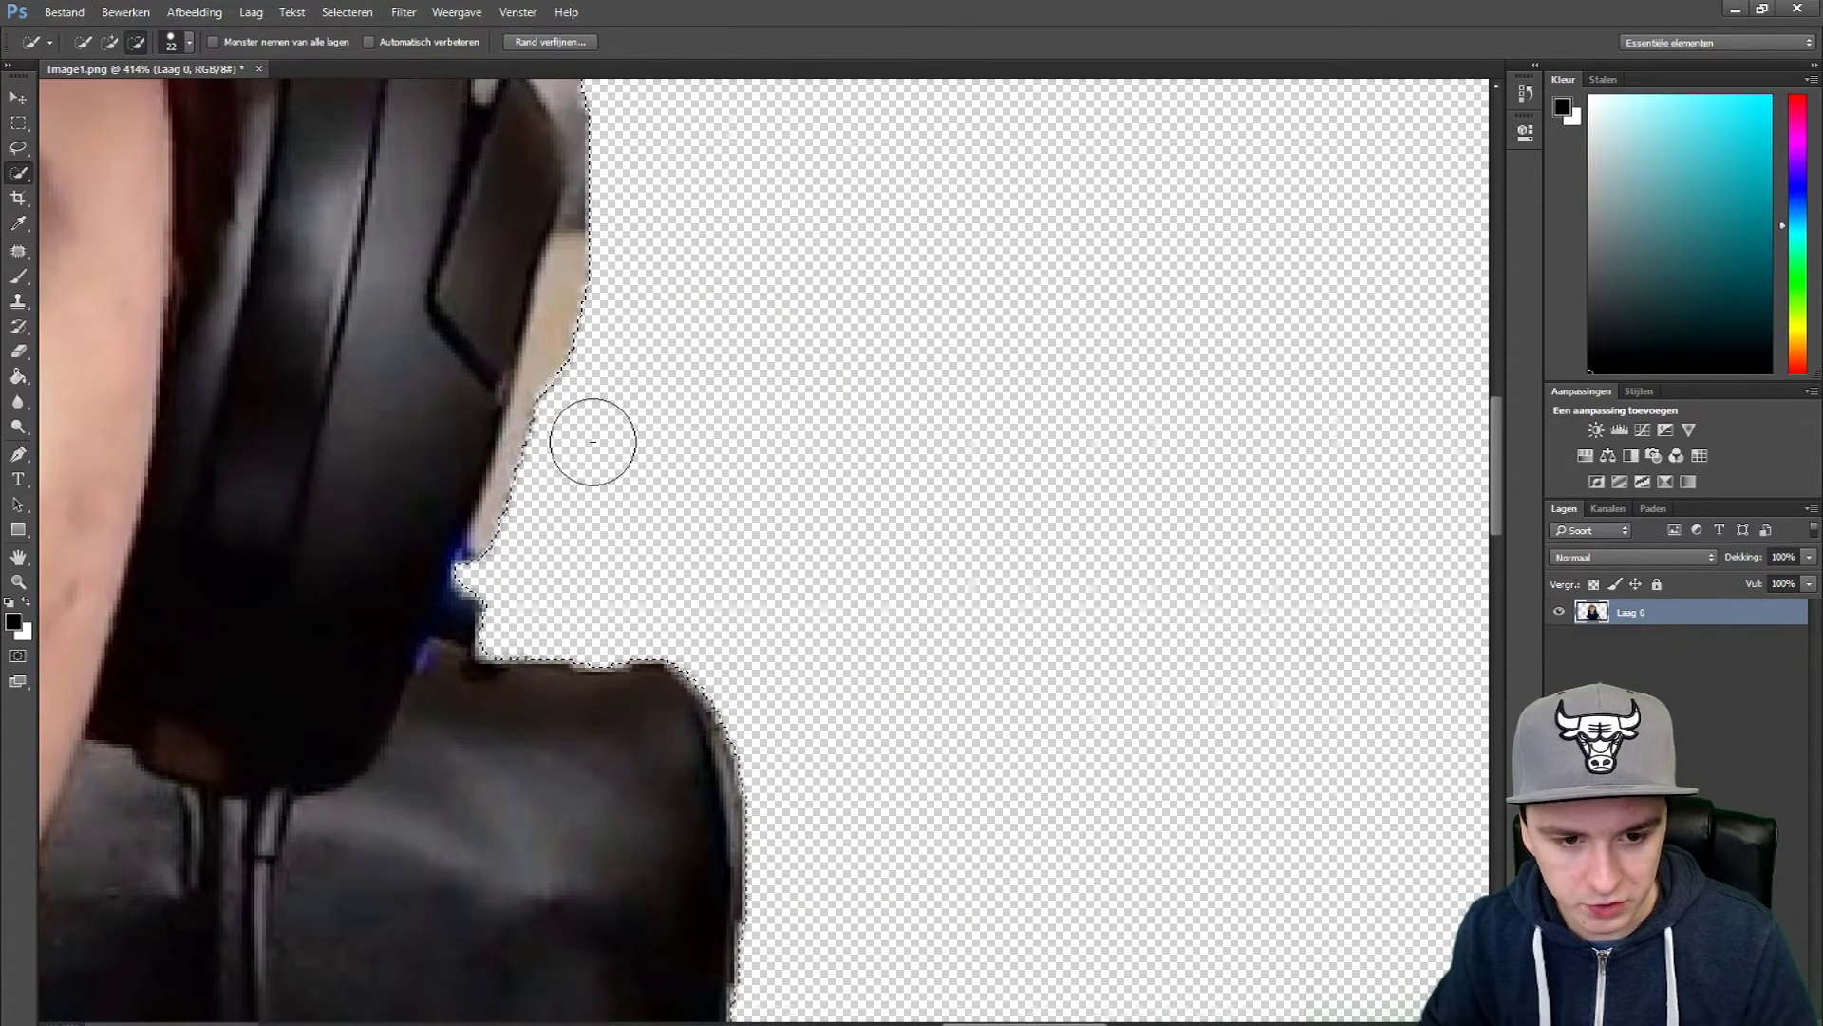
{"action": "scroll", "coordinate": [592, 430], "scroll_direction": "down", "scroll_amount": 4}
{"action": "scroll", "coordinate": [513, 190], "scroll_direction": "up", "scroll_amount": 5}
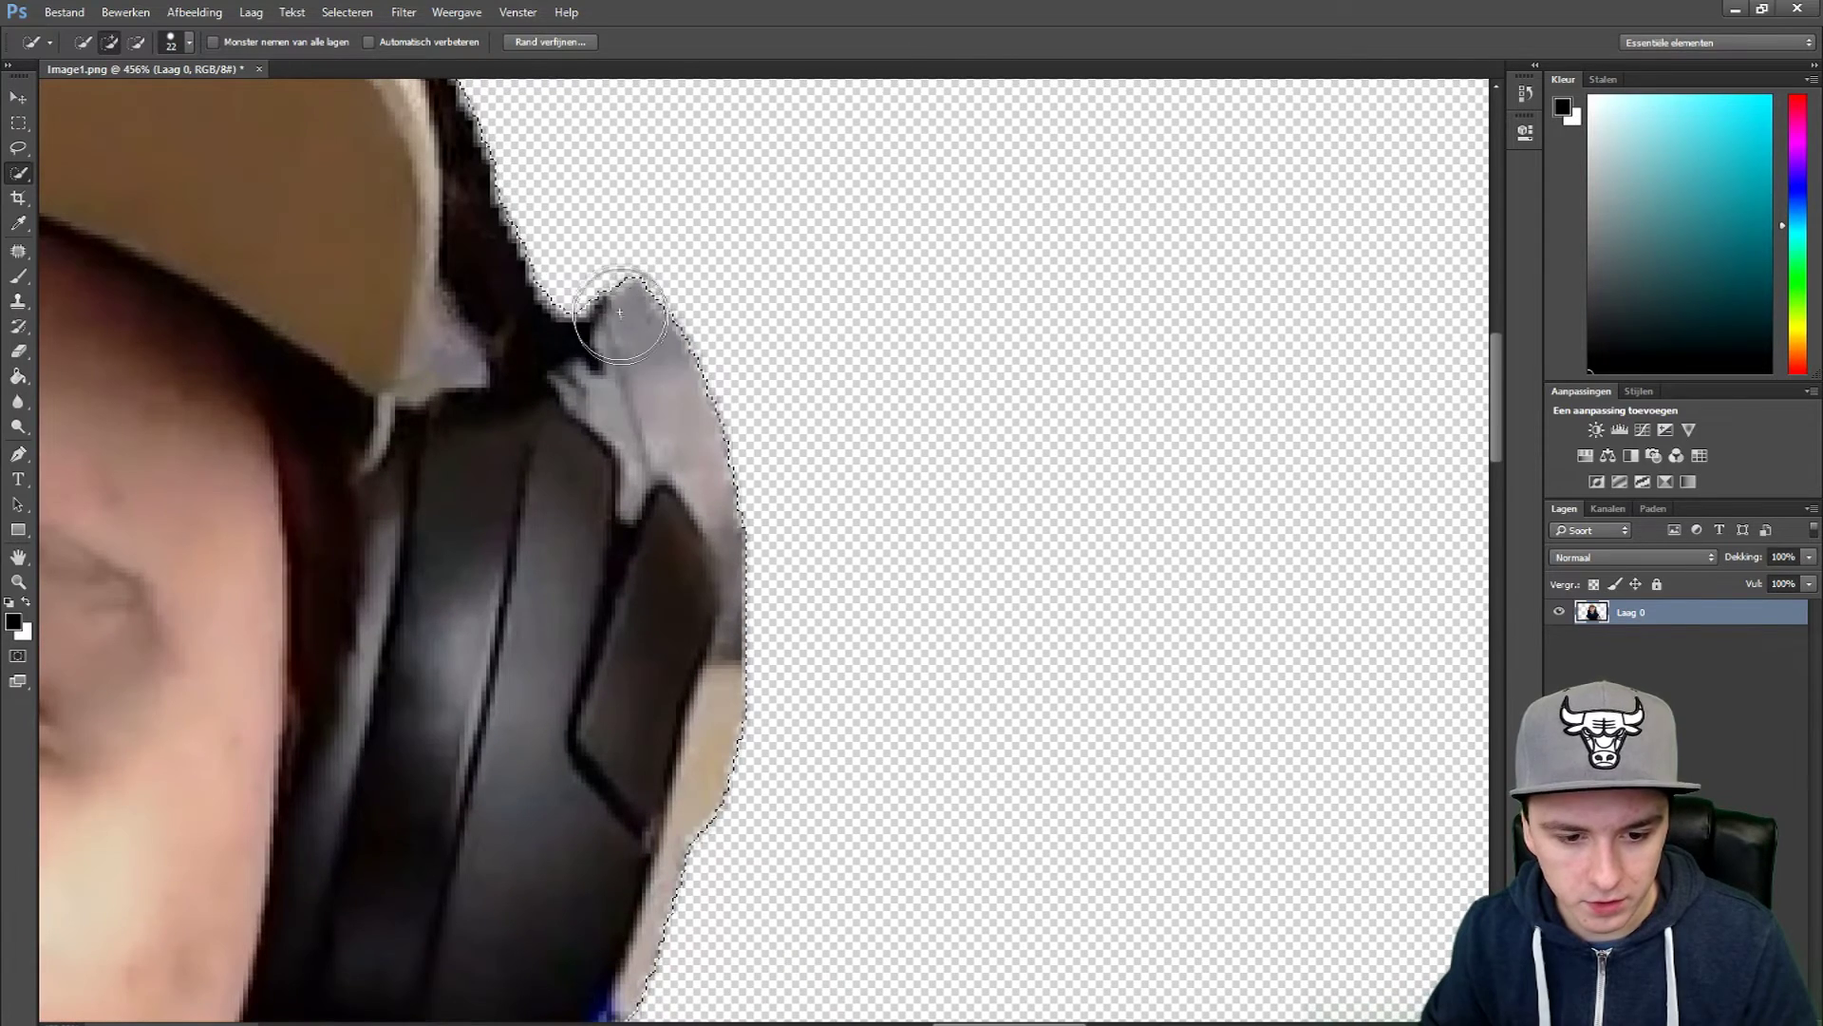
{"action": "mouse_move", "coordinate": [627, 313]}
{"action": "left_mouse_down"}
{"action": "mouse_move", "coordinate": [665, 389]}
{"action": "mouse_move", "coordinate": [714, 329]}
{"action": "mouse_move", "coordinate": [740, 394]}
{"action": "left_mouse_up"}
{"action": "scroll", "coordinate": [798, 391], "scroll_direction": "down", "scroll_amount": 1}
{"action": "key", "text": "Delete"}
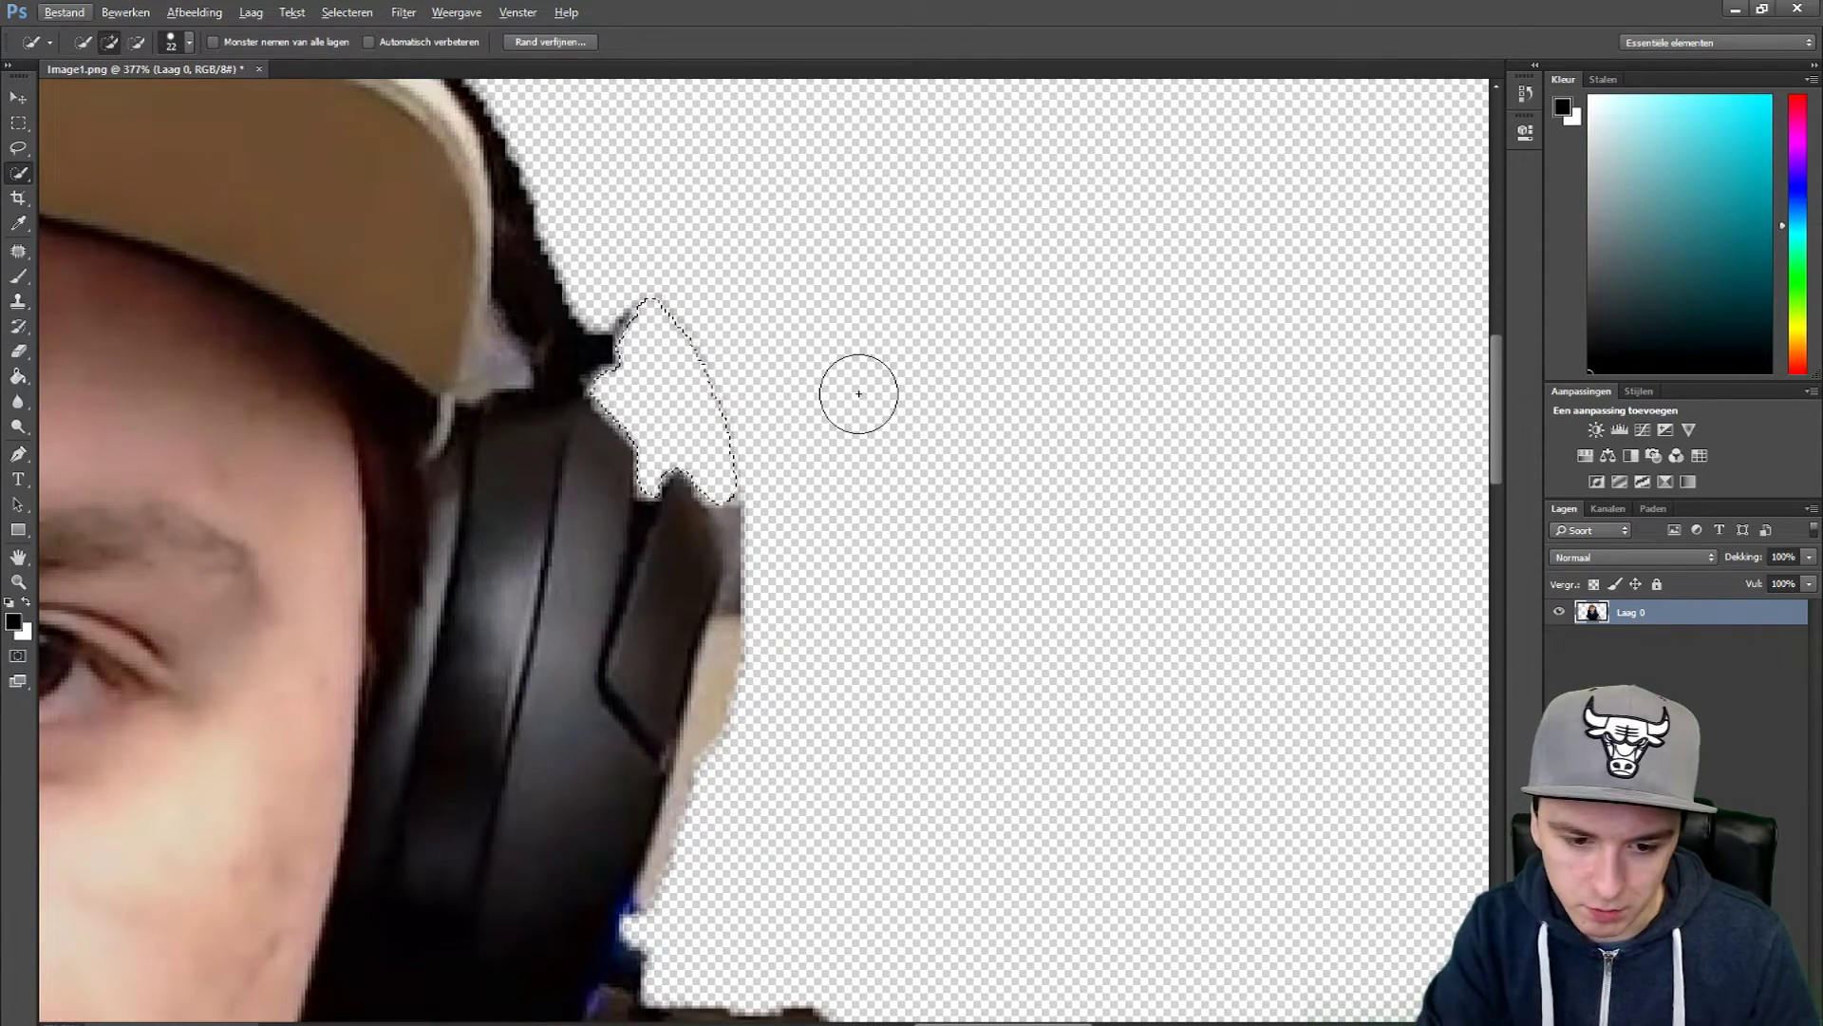
- Clear the current selection with Selecteren > Deselecteren
{"action": "left_click", "coordinate": [347, 12]}
{"action": "left_click", "coordinate": [366, 52]}
{"action": "scroll", "coordinate": [253, 184], "scroll_direction": "down", "scroll_amount": 1}
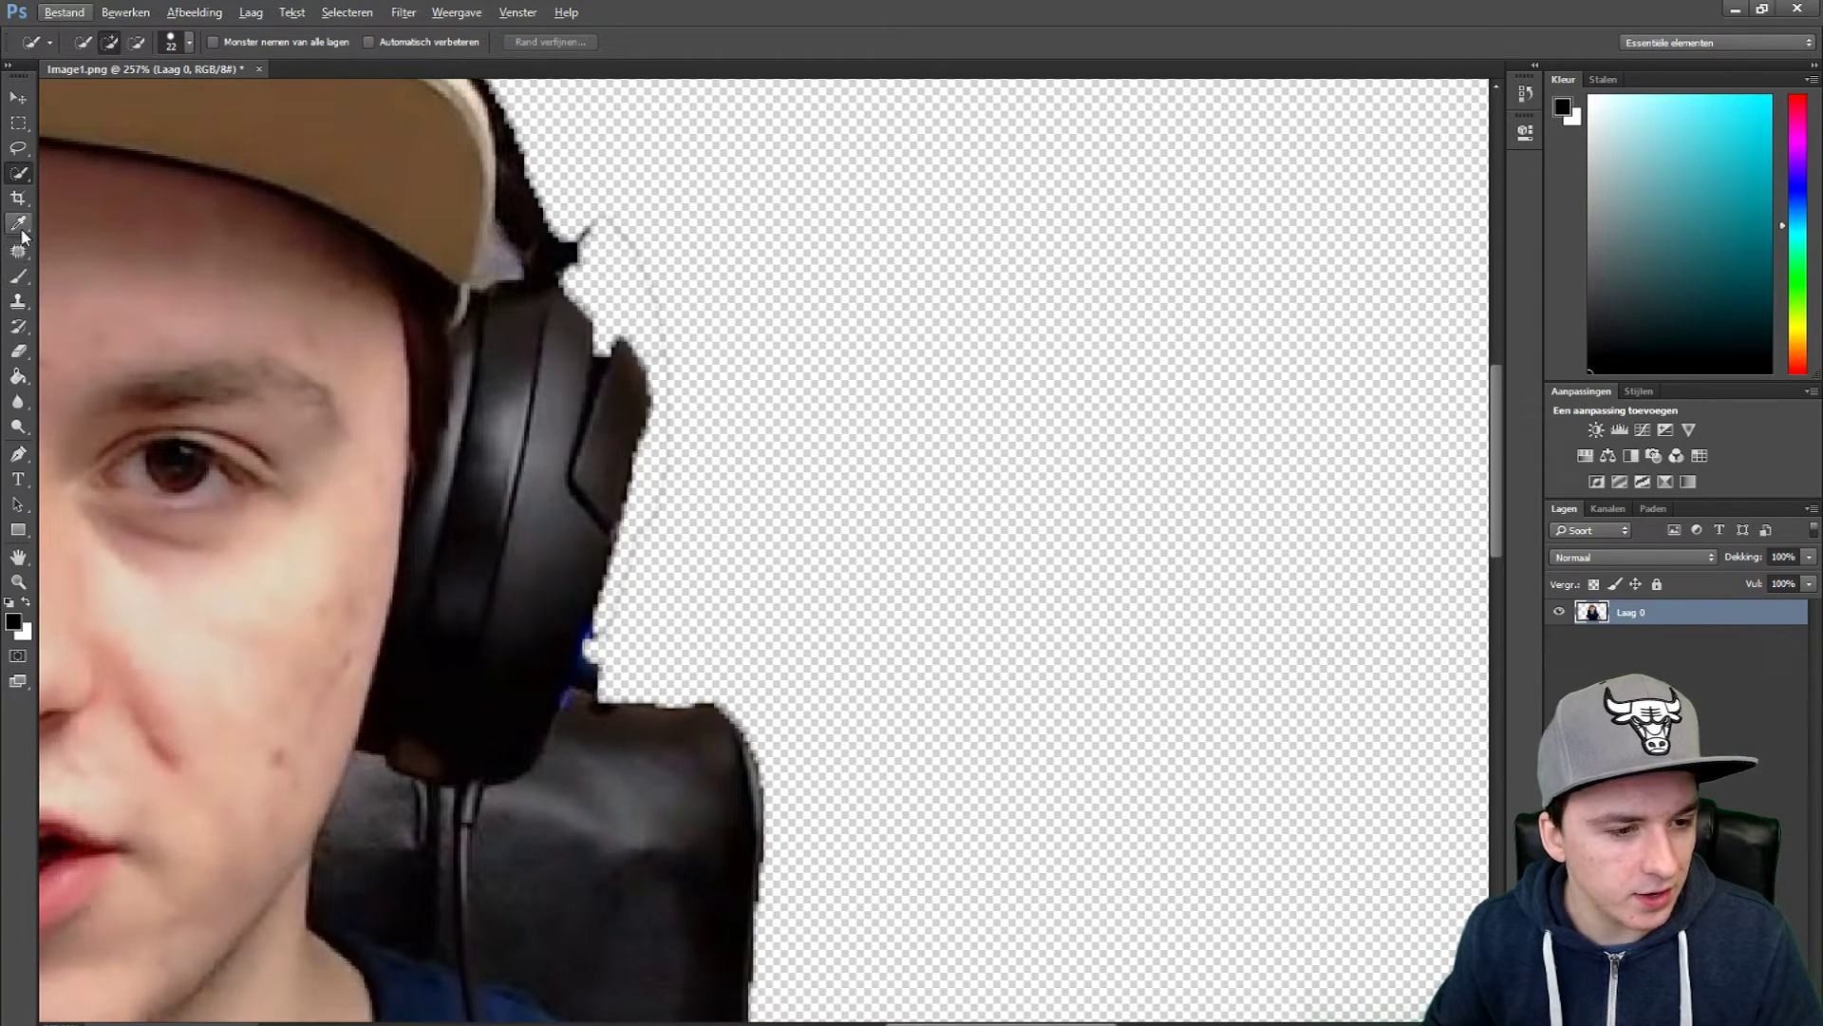
- Switch to the Eraser tool with a soft brush preset
{"action": "left_click", "coordinate": [21, 351]}
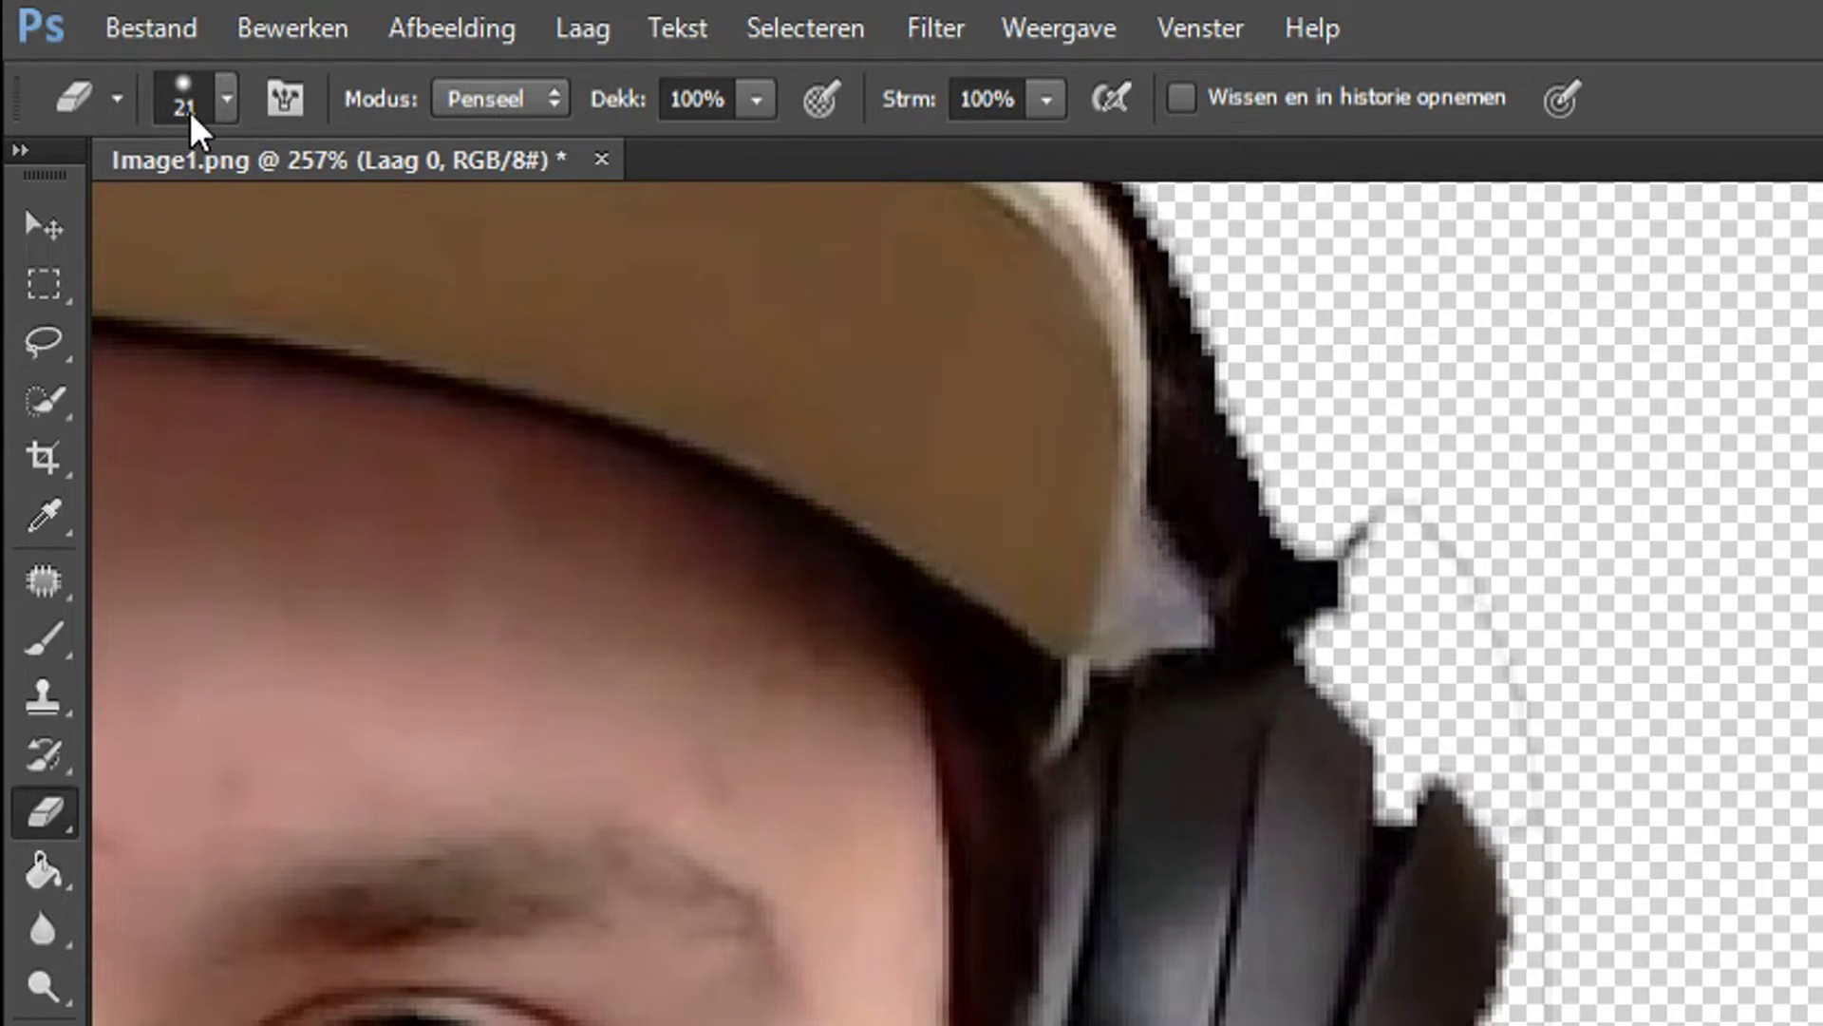
{"action": "left_click", "coordinate": [190, 111]}
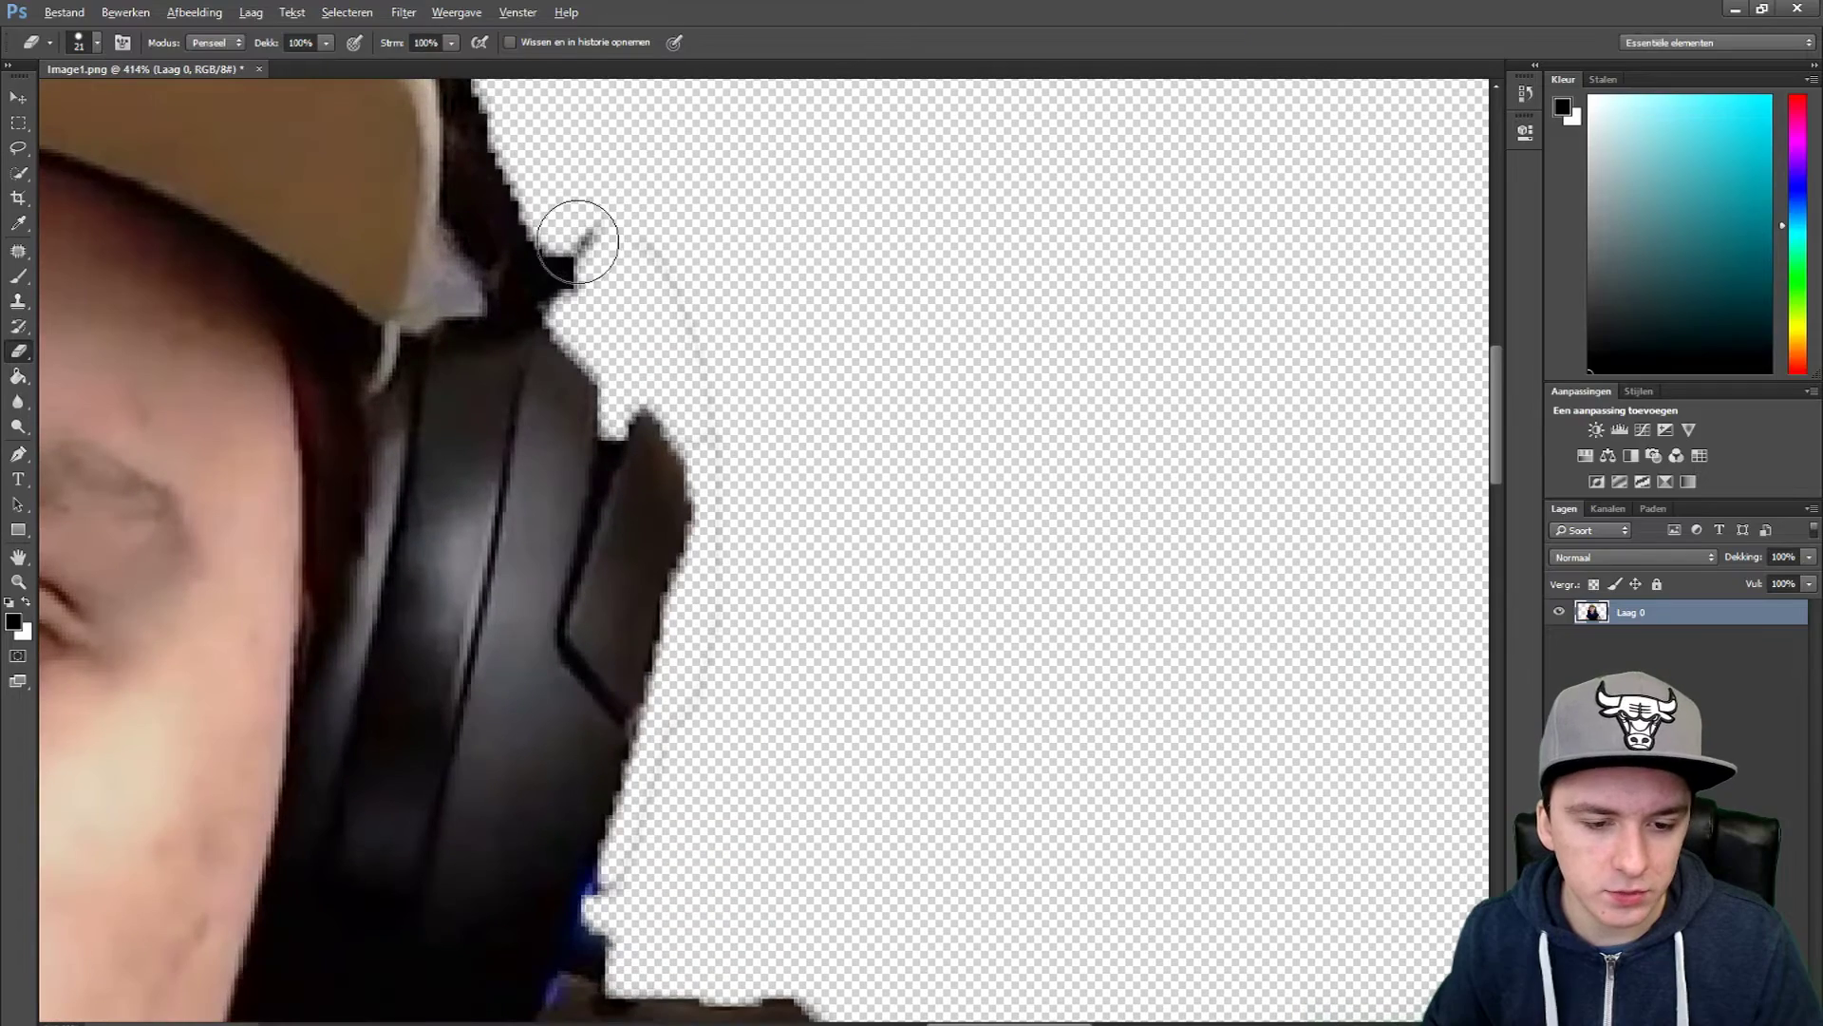
{"action": "scroll", "coordinate": [577, 241], "scroll_direction": "up", "scroll_amount": 3}
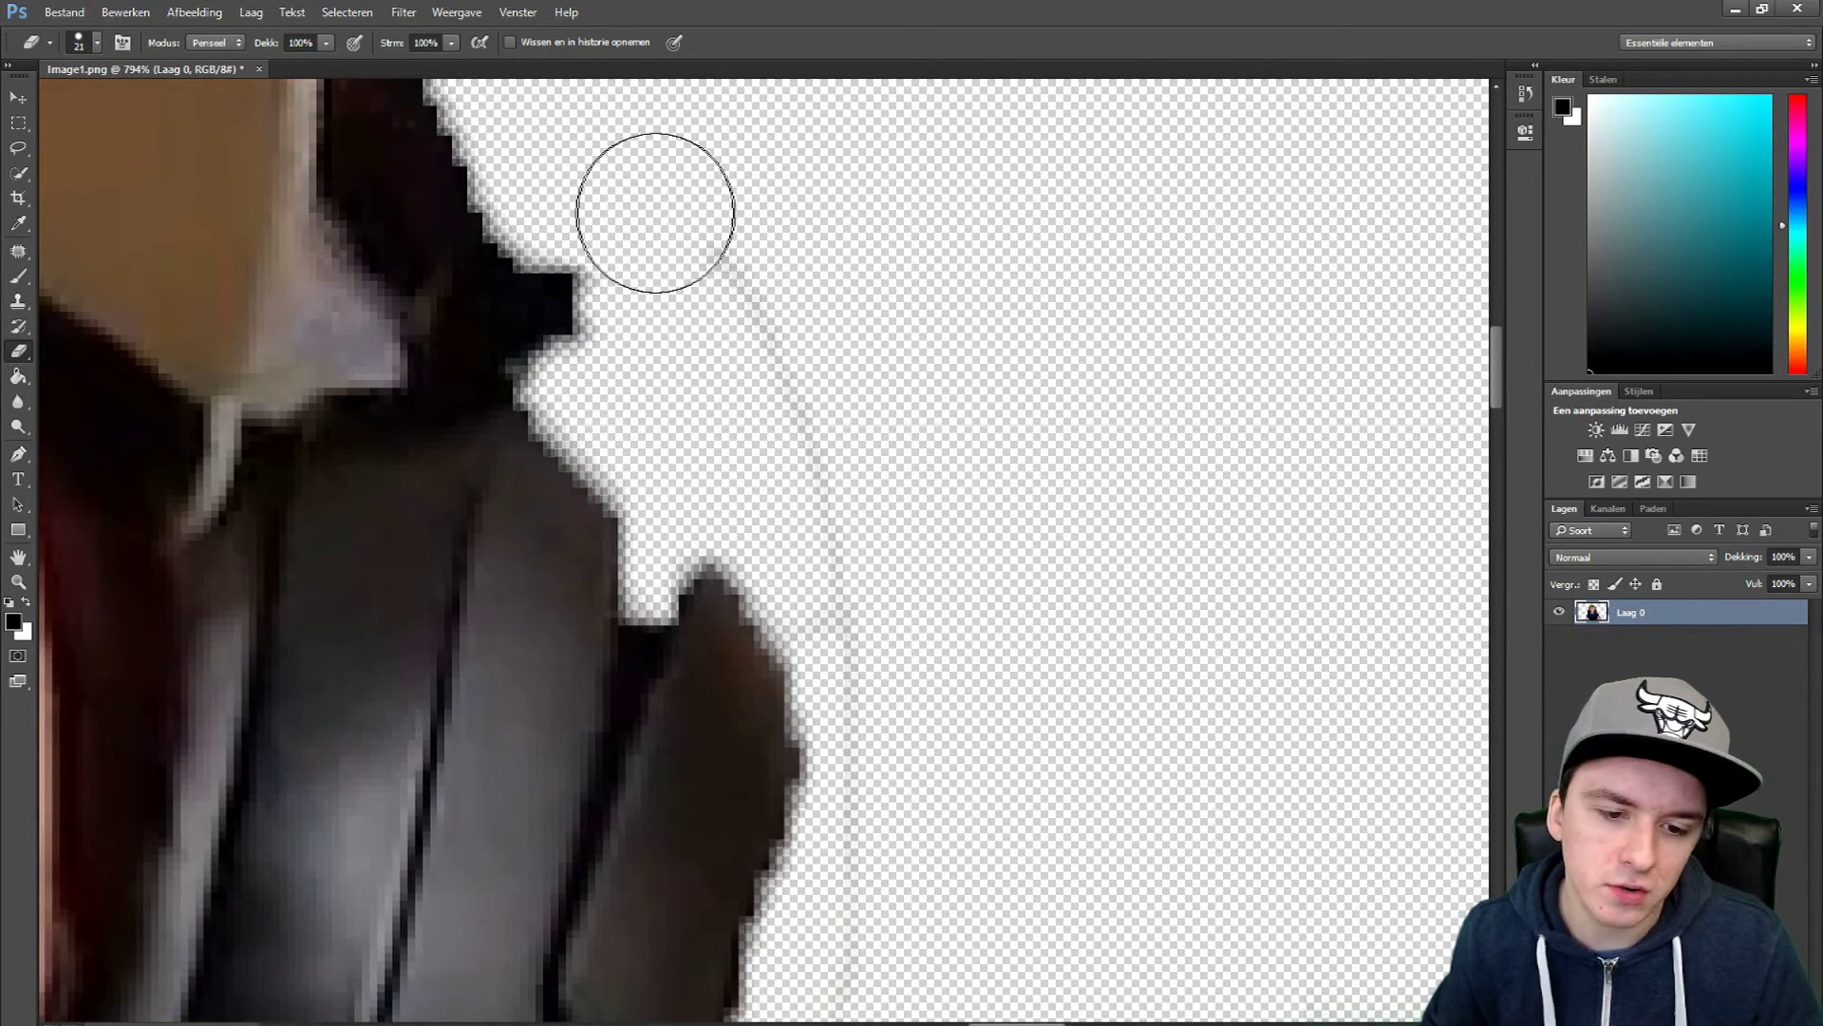
{"action": "scroll", "coordinate": [957, 338], "scroll_direction": "down", "scroll_amount": 5}
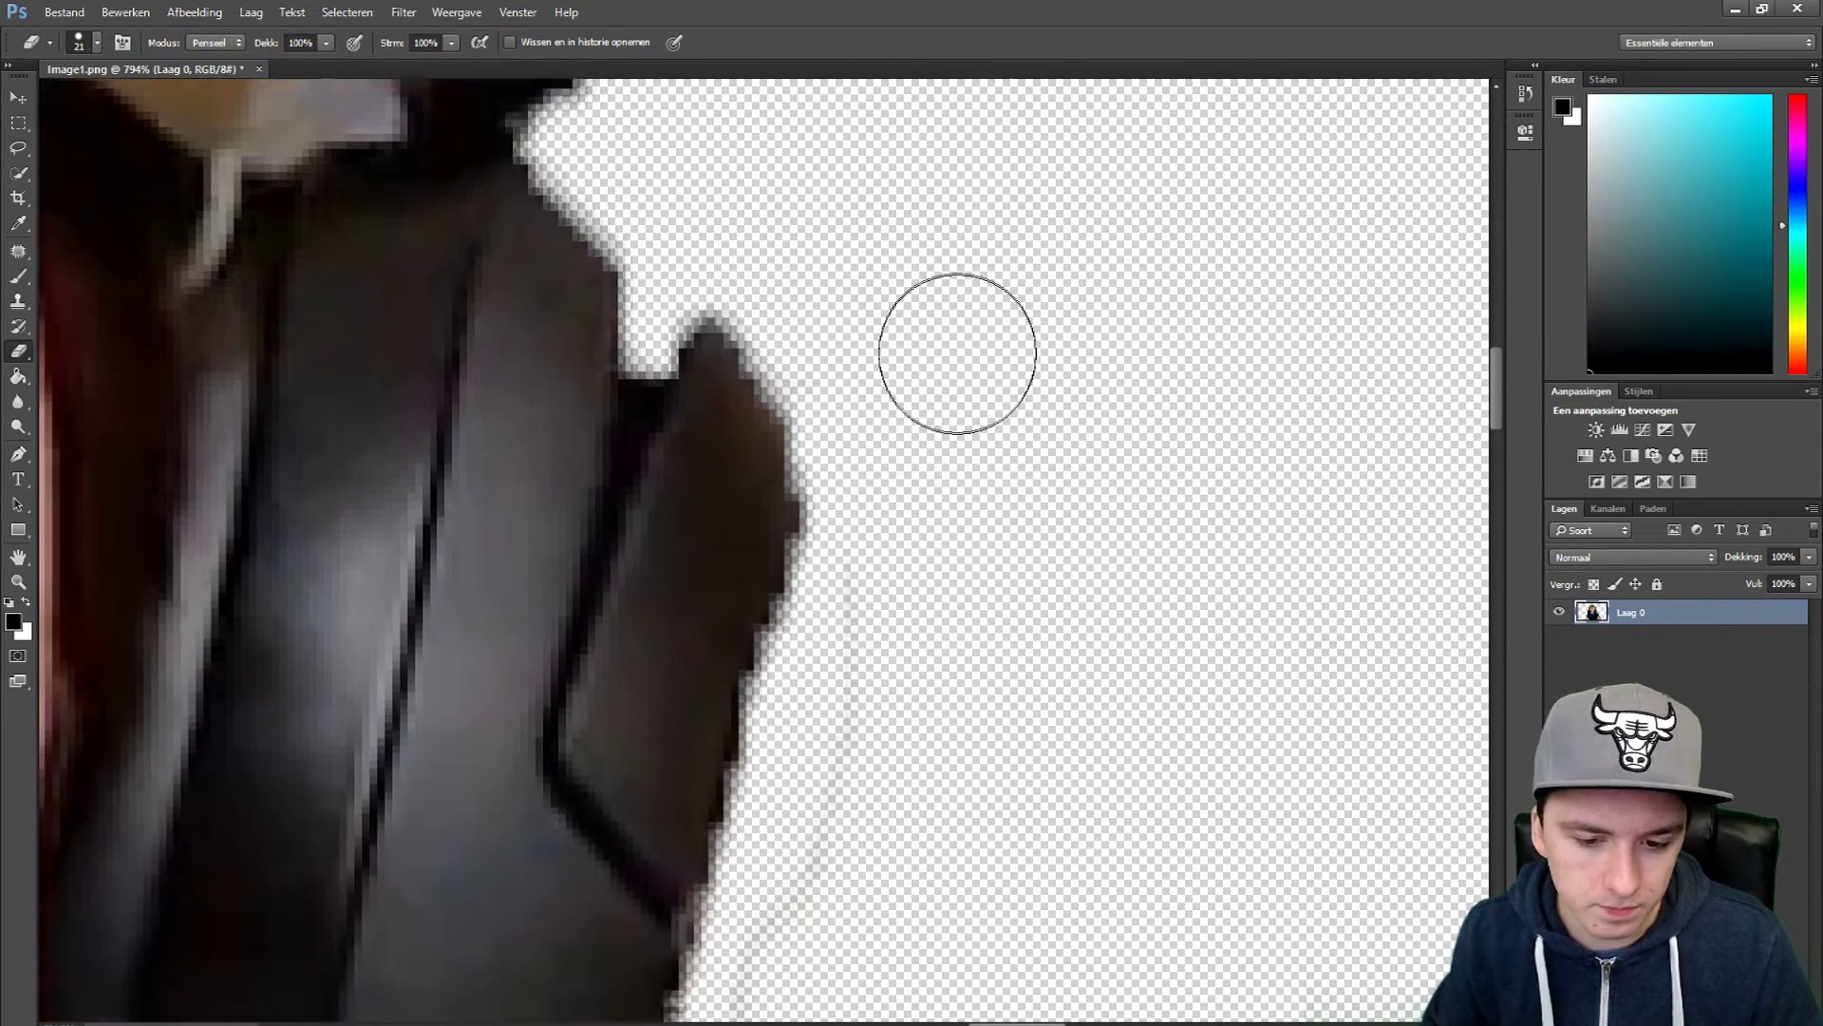
{"action": "scroll", "coordinate": [964, 203], "scroll_direction": "down", "scroll_amount": 1}
- Erase the faint grey line and the jagged blue-fringed edge beside the headphone
{"action": "mouse_move", "coordinate": [840, 171]}
{"action": "left_mouse_down"}
{"action": "mouse_move", "coordinate": [855, 423]}
{"action": "mouse_move", "coordinate": [757, 692]}
{"action": "mouse_move", "coordinate": [752, 855]}
{"action": "left_mouse_up"}
{"action": "scroll", "coordinate": [871, 395], "scroll_direction": "down", "scroll_amount": 3}
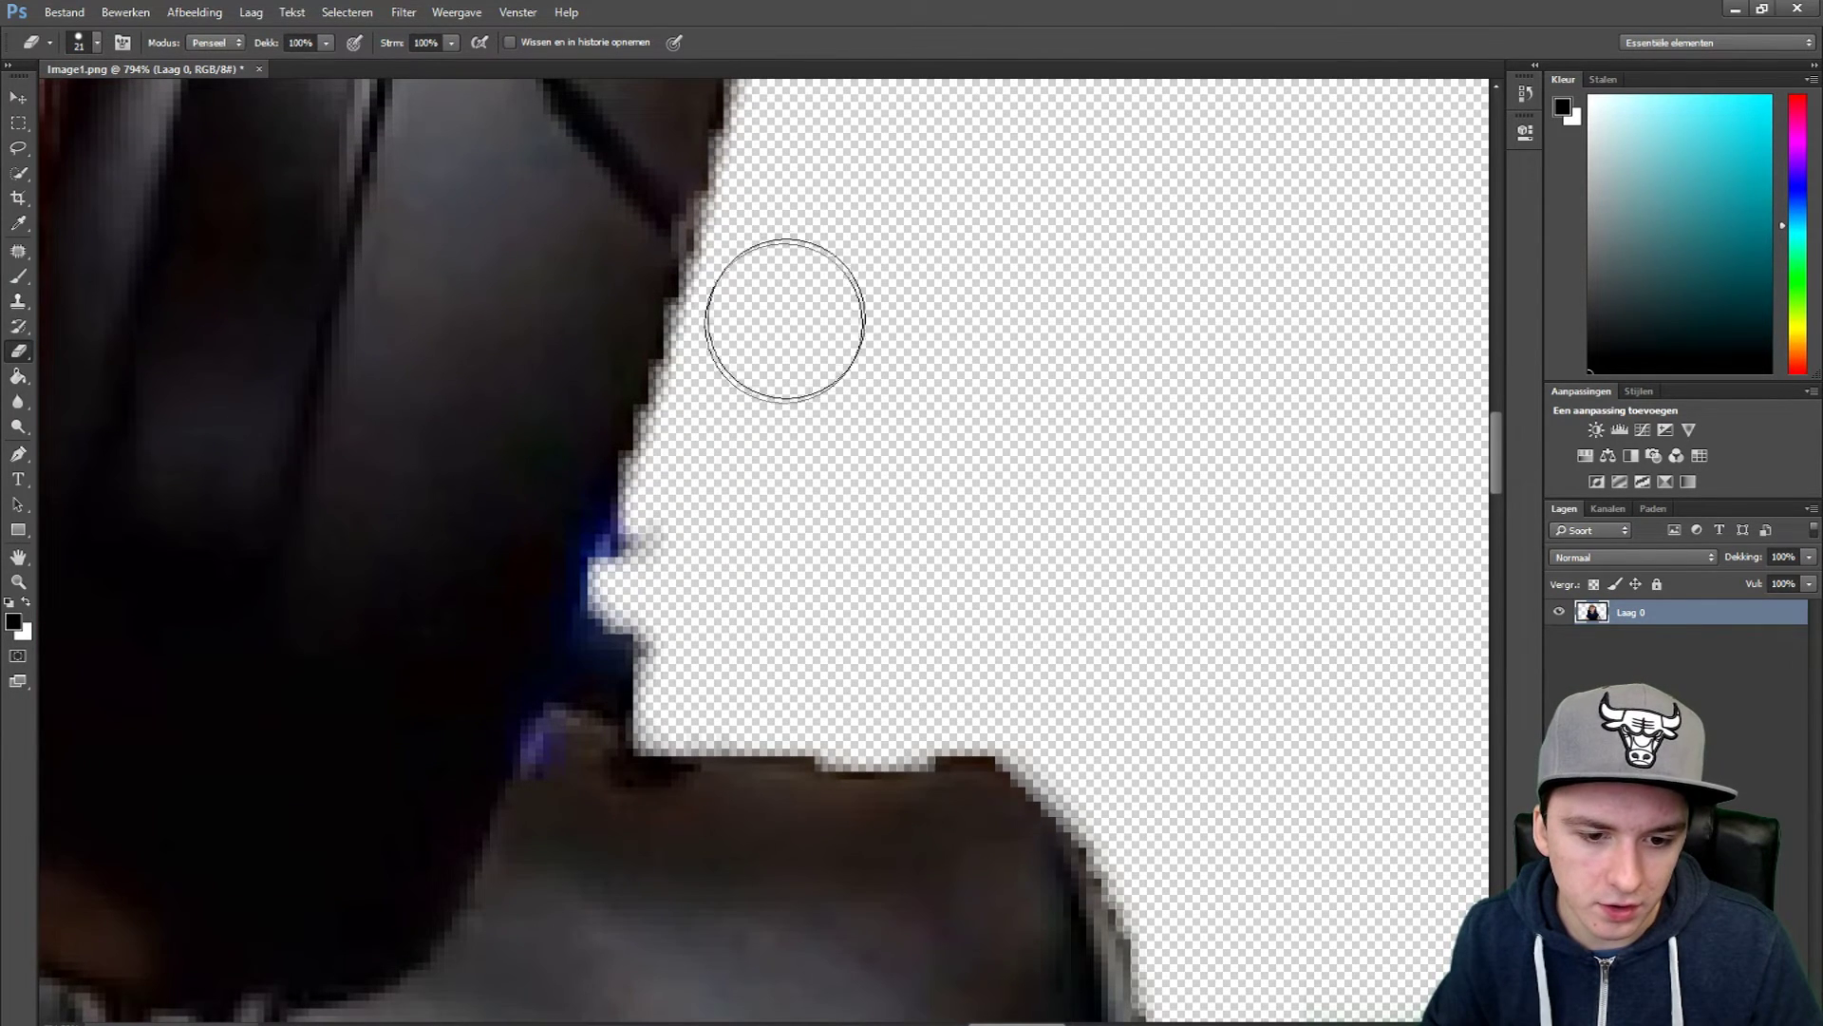
{"action": "mouse_move", "coordinate": [701, 493]}
{"action": "left_mouse_down"}
{"action": "mouse_move", "coordinate": [622, 673]}
{"action": "mouse_move", "coordinate": [1058, 698]}
{"action": "left_mouse_up"}
{"action": "scroll", "coordinate": [1058, 698], "scroll_direction": "down", "scroll_amount": 10}
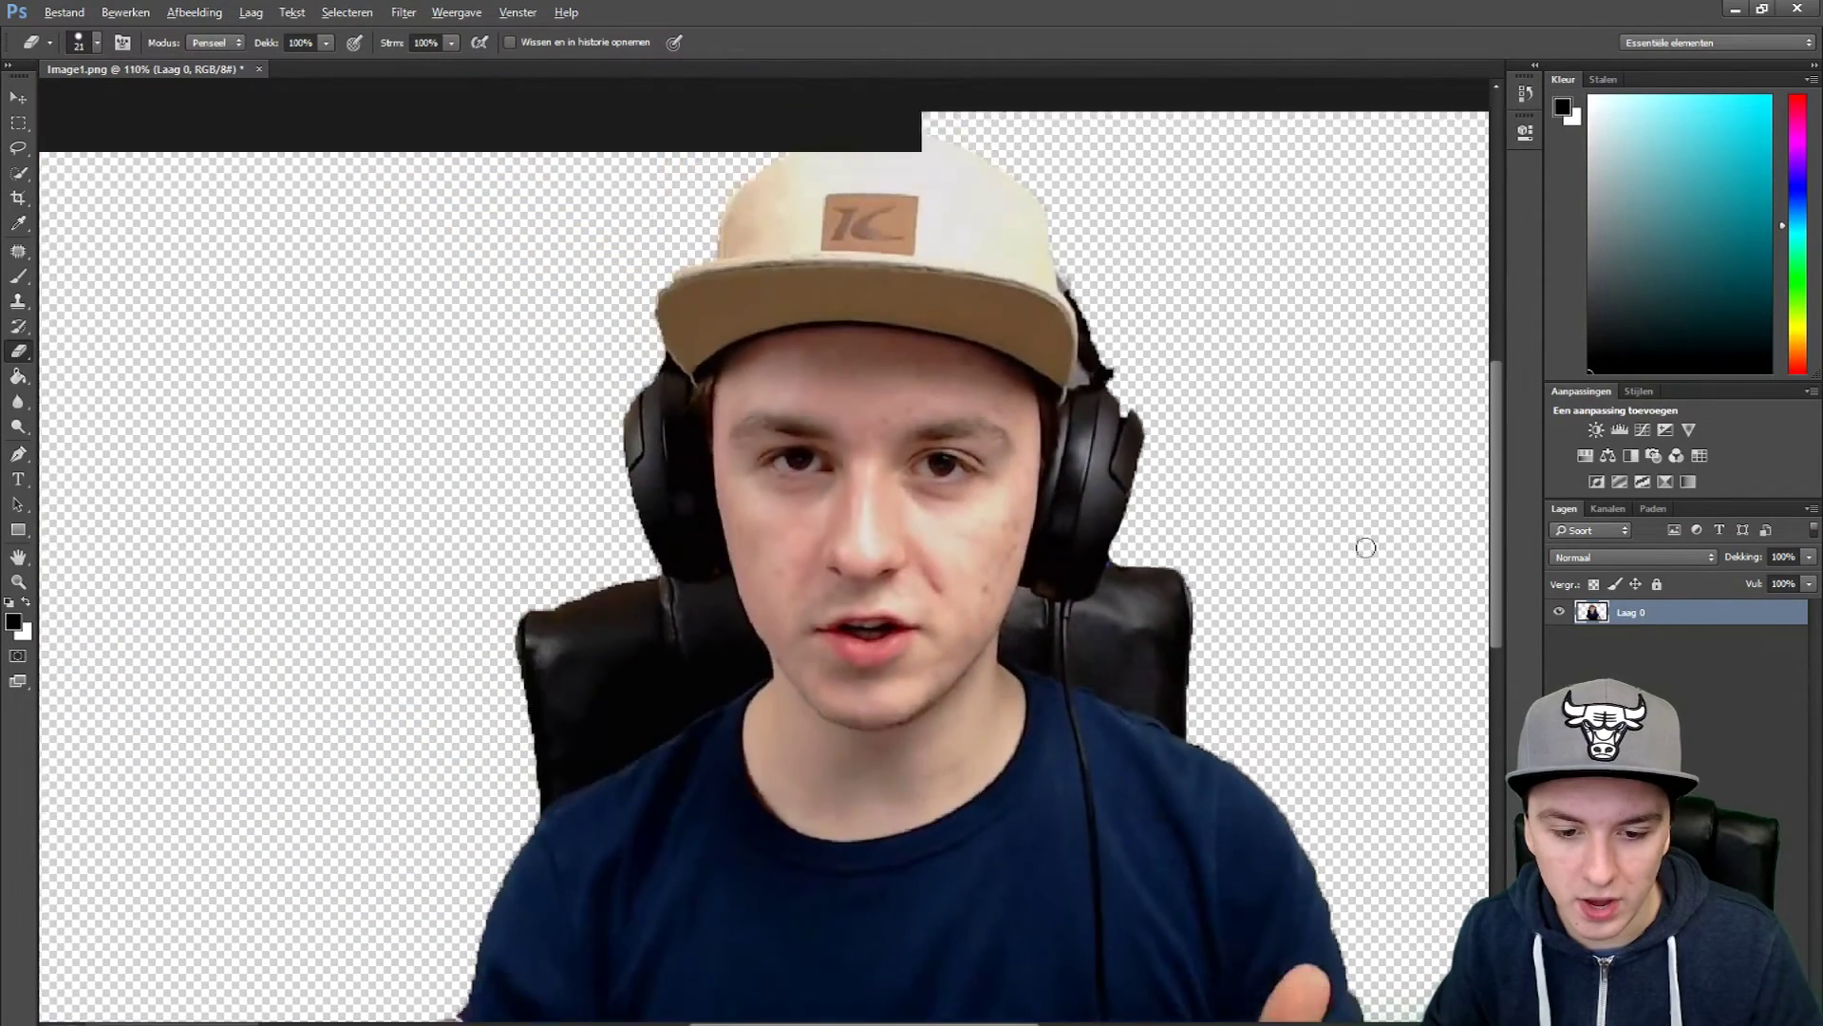
{"action": "scroll", "coordinate": [1064, 680], "scroll_direction": "up", "scroll_amount": 10}
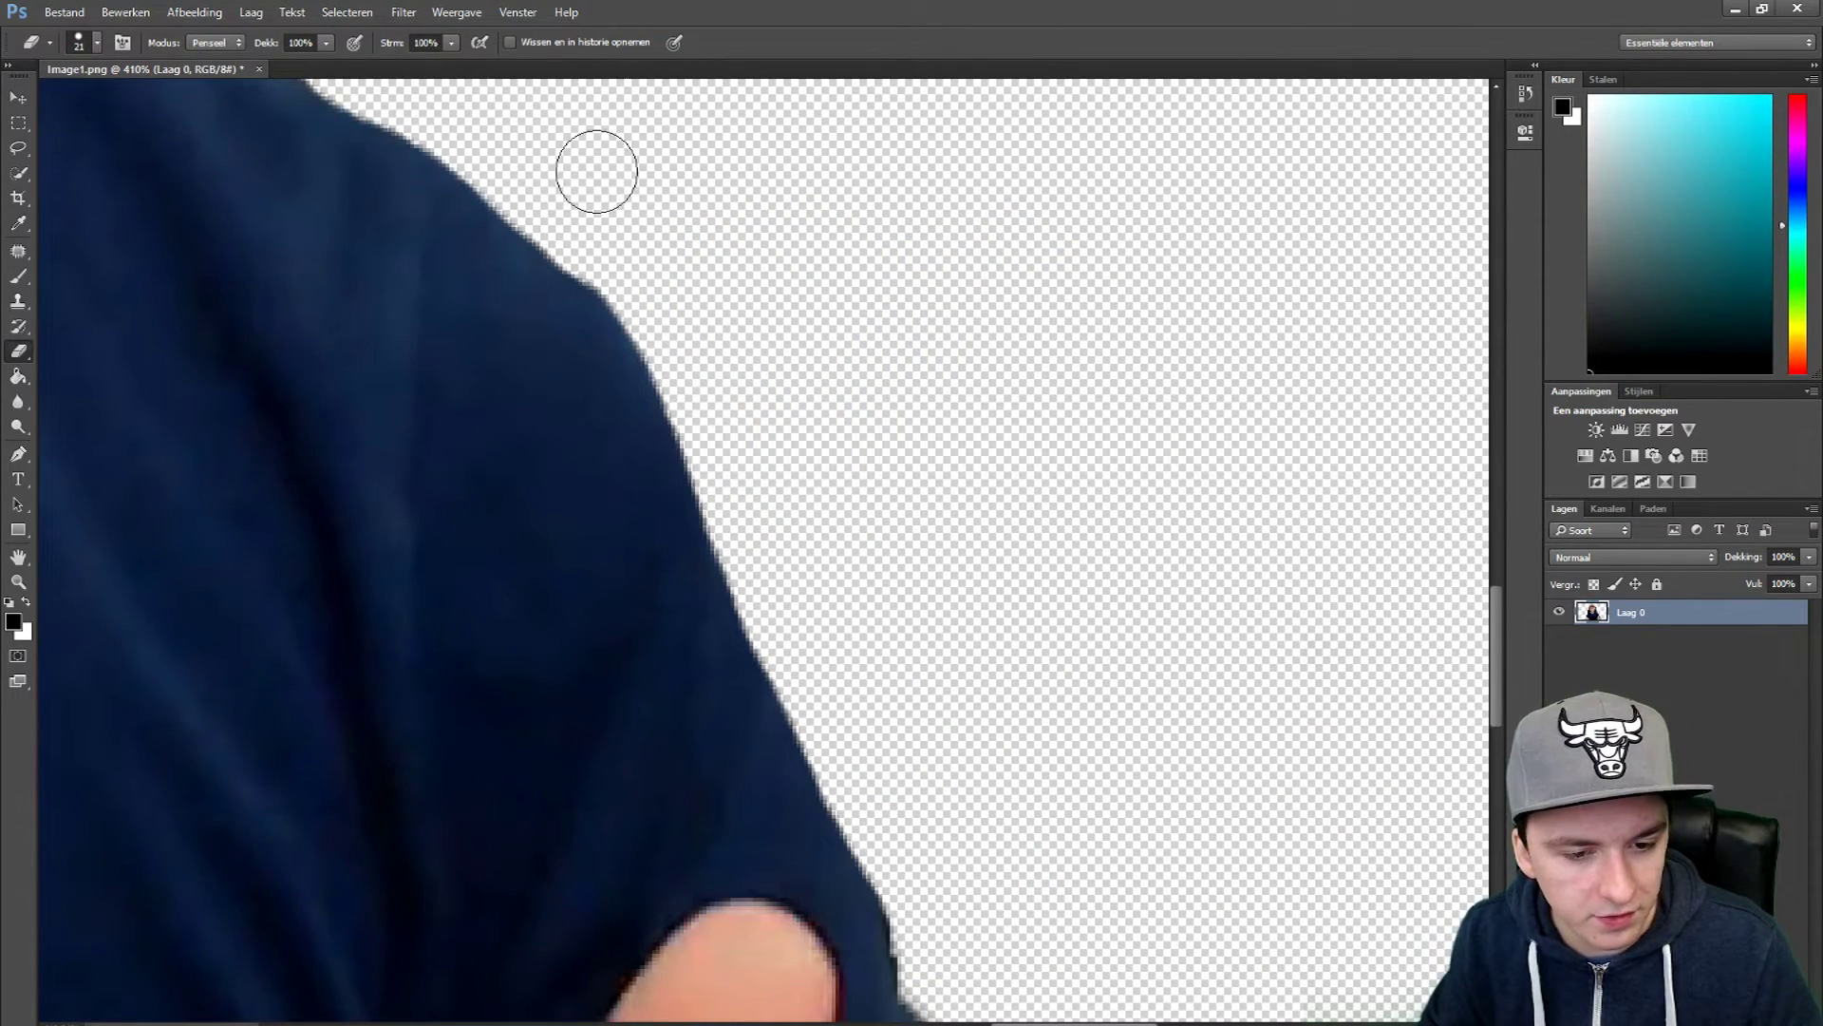
{"action": "scroll", "coordinate": [633, 225], "scroll_direction": "down", "scroll_amount": 5}
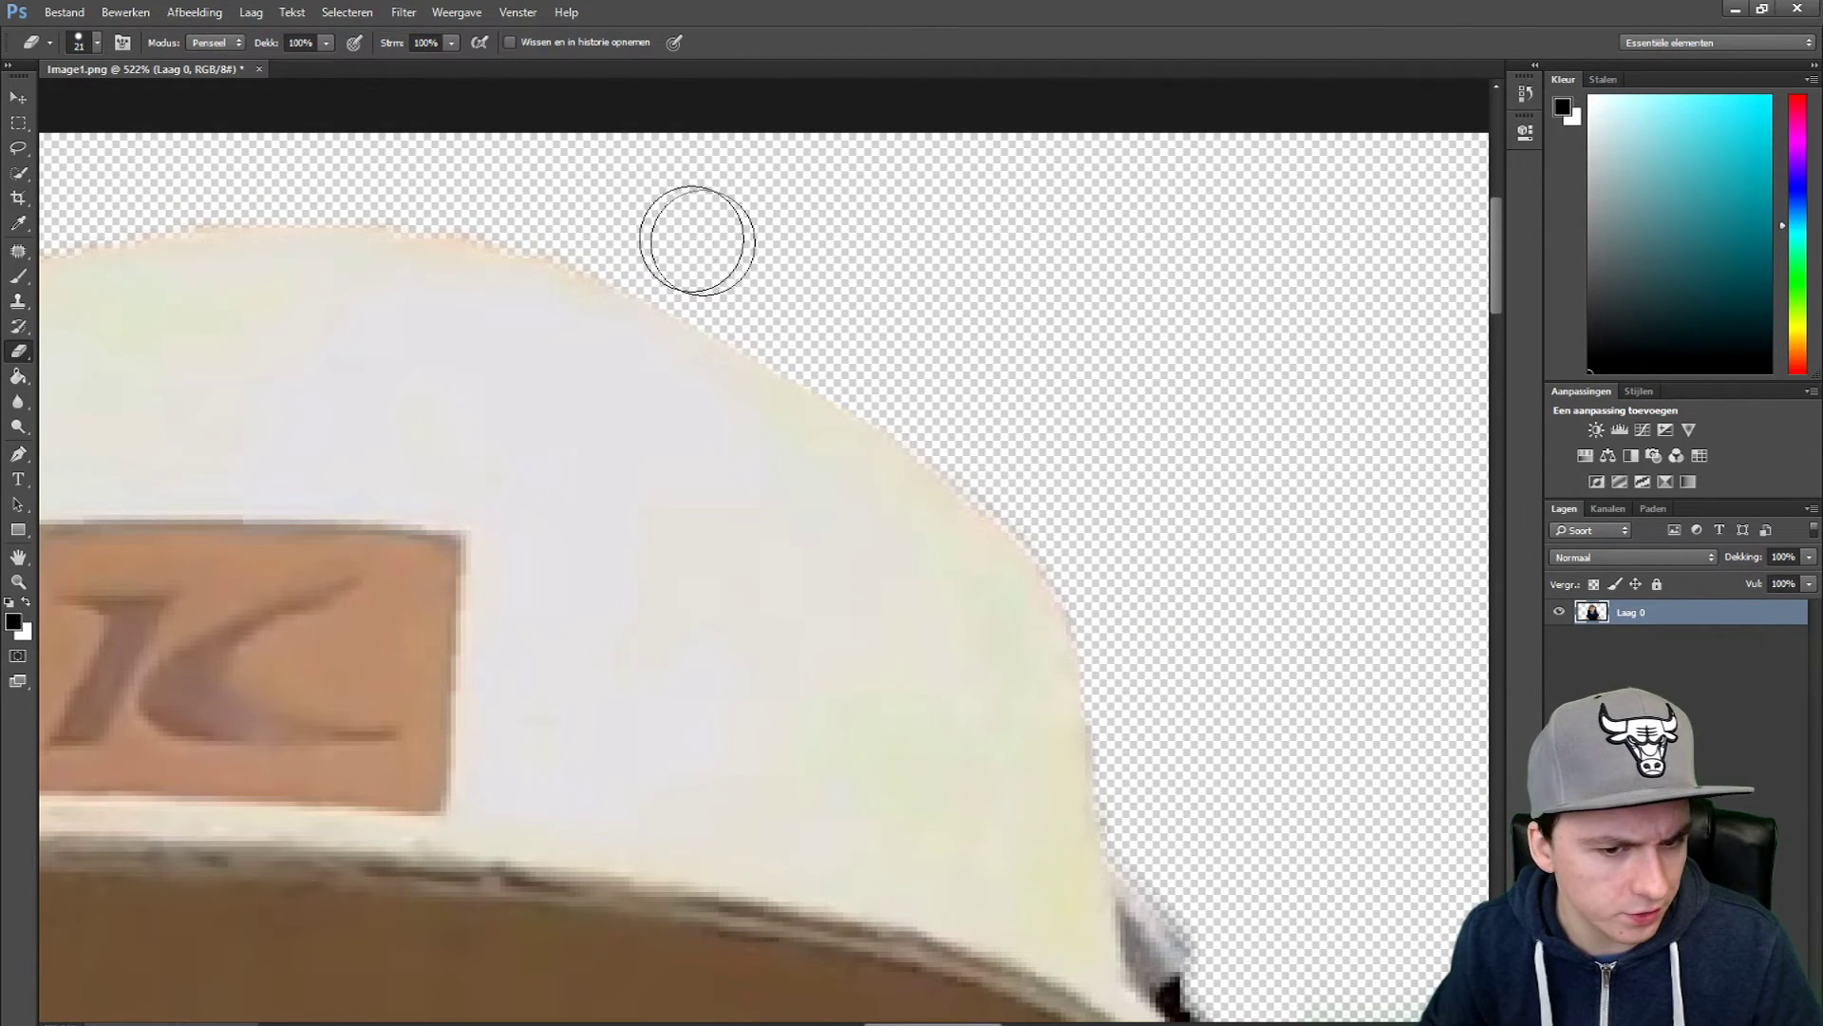
{"action": "scroll", "coordinate": [361, 137], "scroll_direction": "down", "scroll_amount": 2}
{"action": "scroll", "coordinate": [392, 135], "scroll_direction": "down", "scroll_amount": 10}
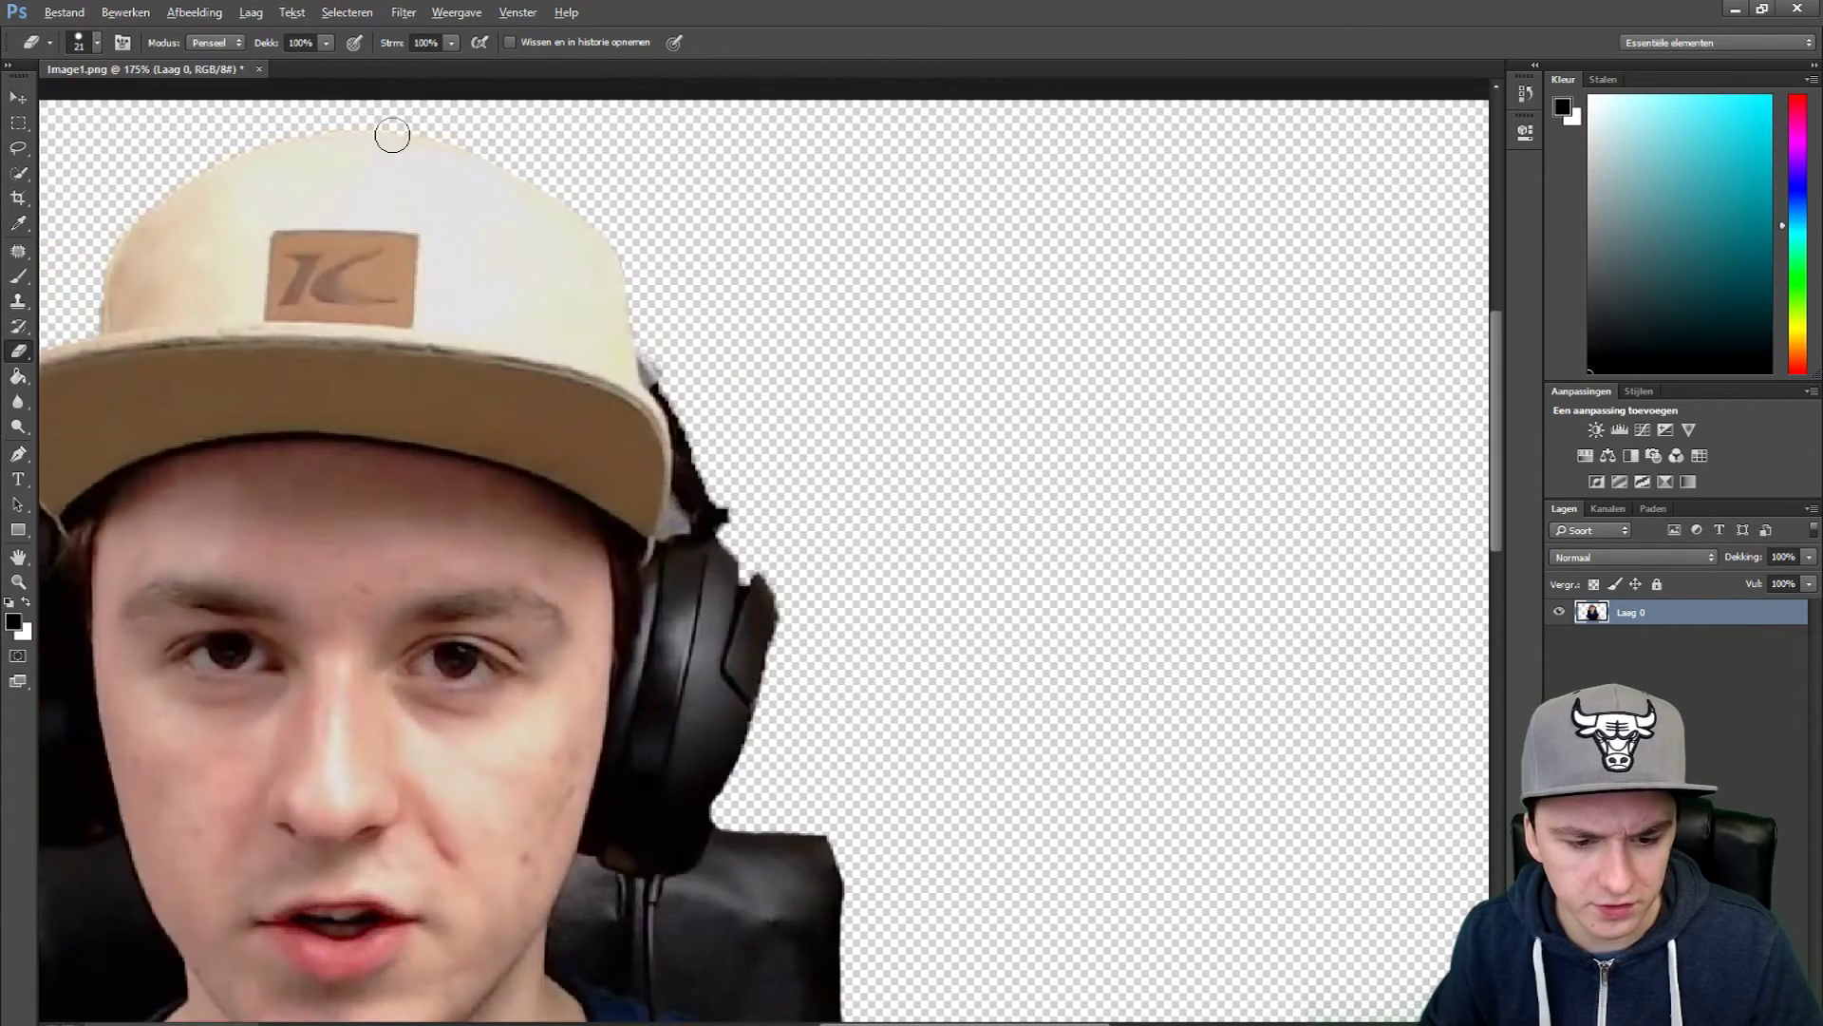
{"action": "scroll", "coordinate": [445, 141], "scroll_direction": "down", "scroll_amount": 2}
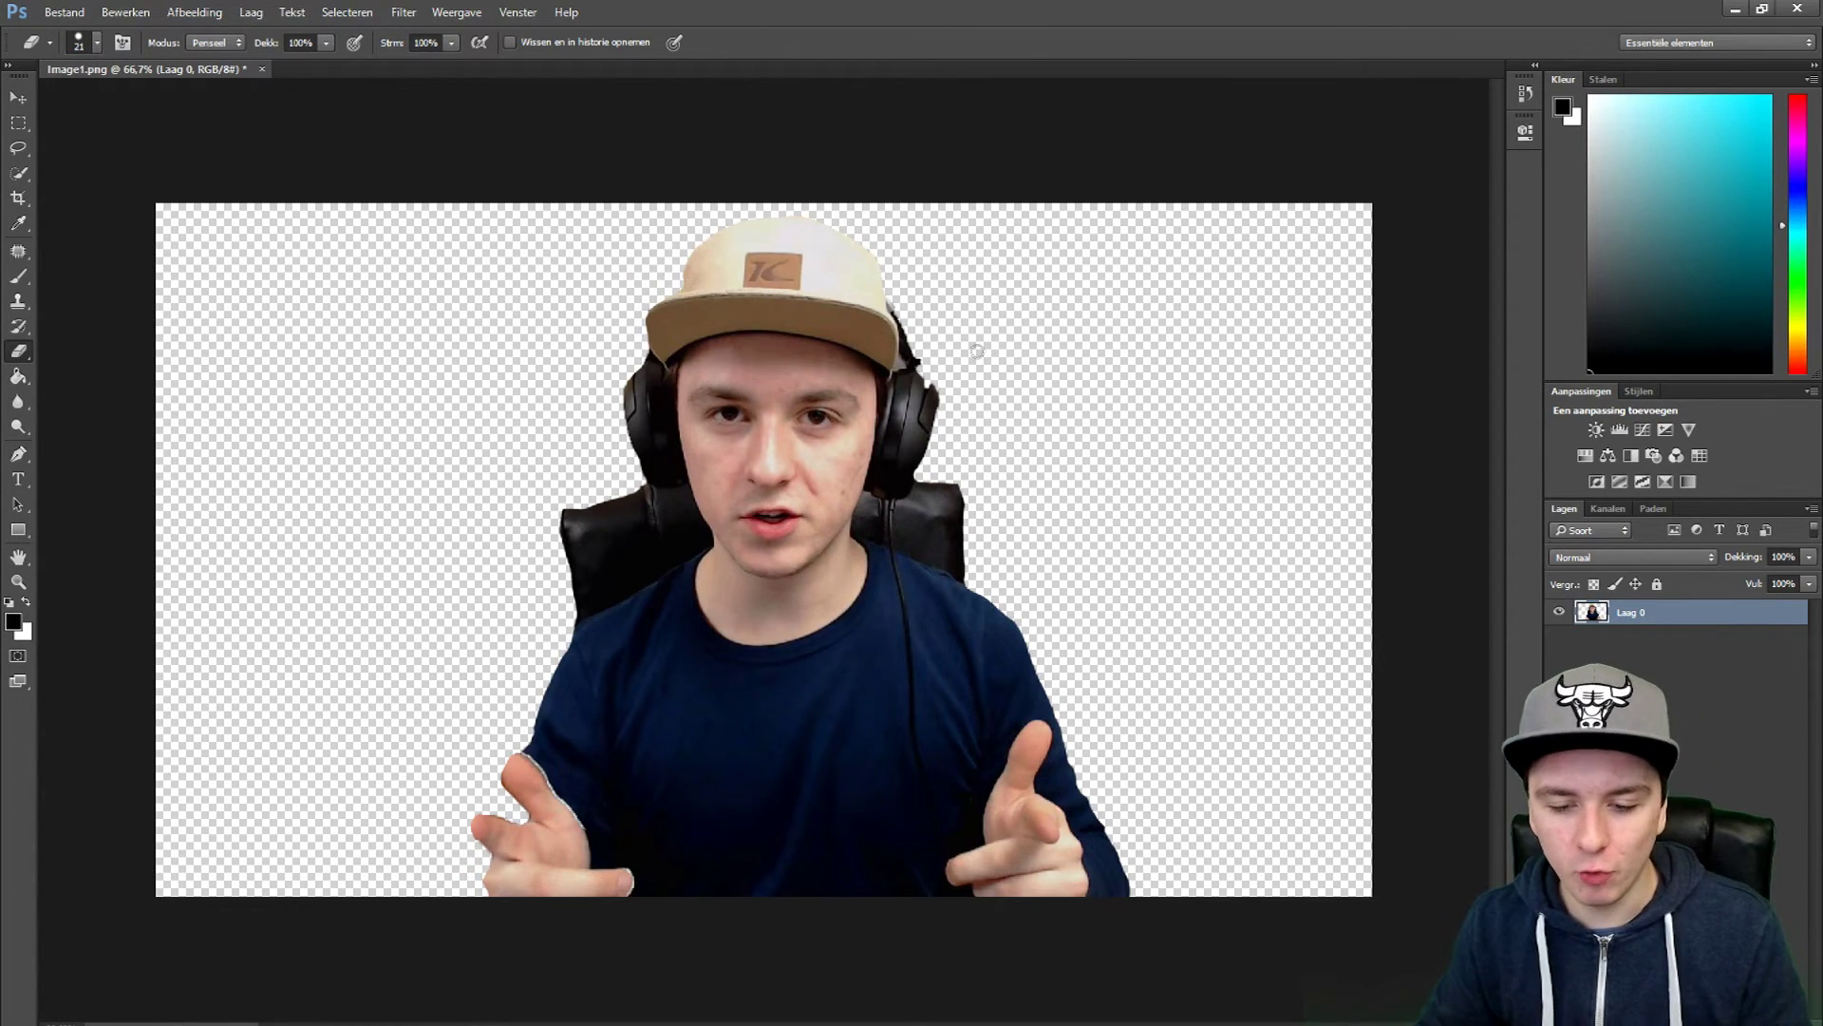
- Undo the last eraser stroke along the headphone's right and lower edge
{"action": "scroll", "coordinate": [978, 351], "scroll_direction": "up", "scroll_amount": 10}
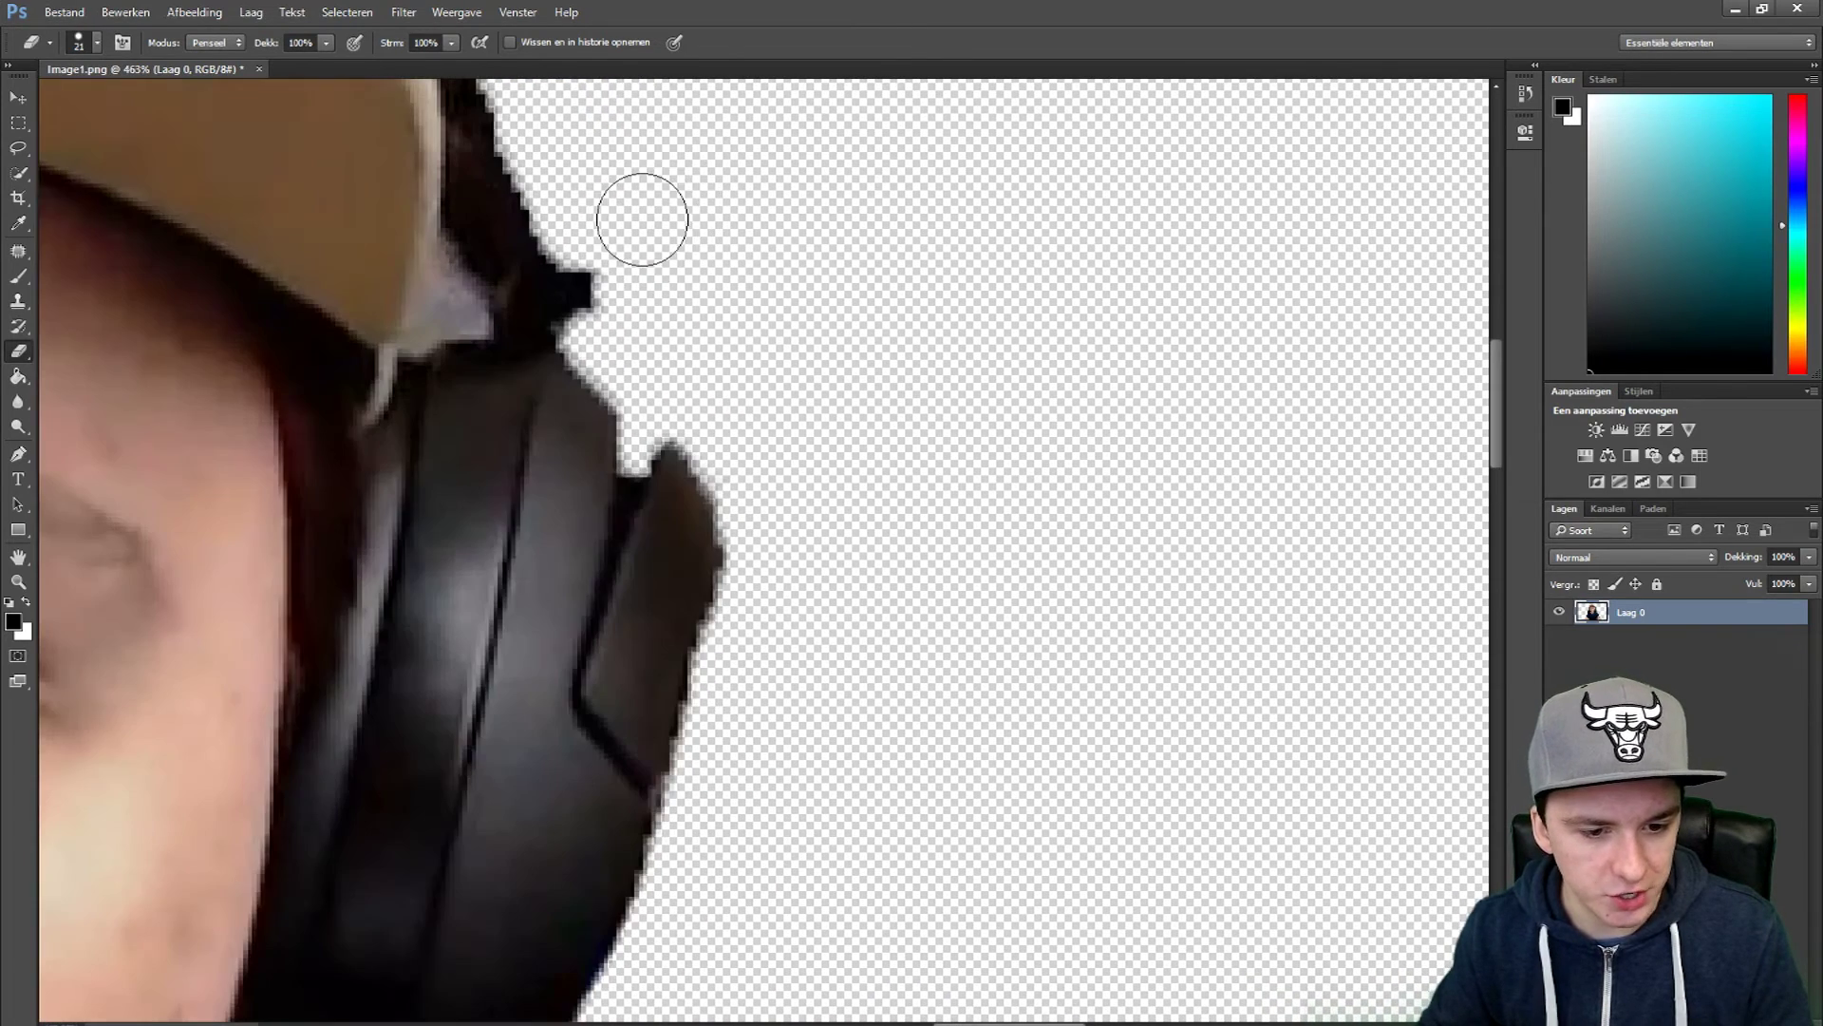
{"action": "scroll", "coordinate": [631, 195], "scroll_direction": "up", "scroll_amount": 5}
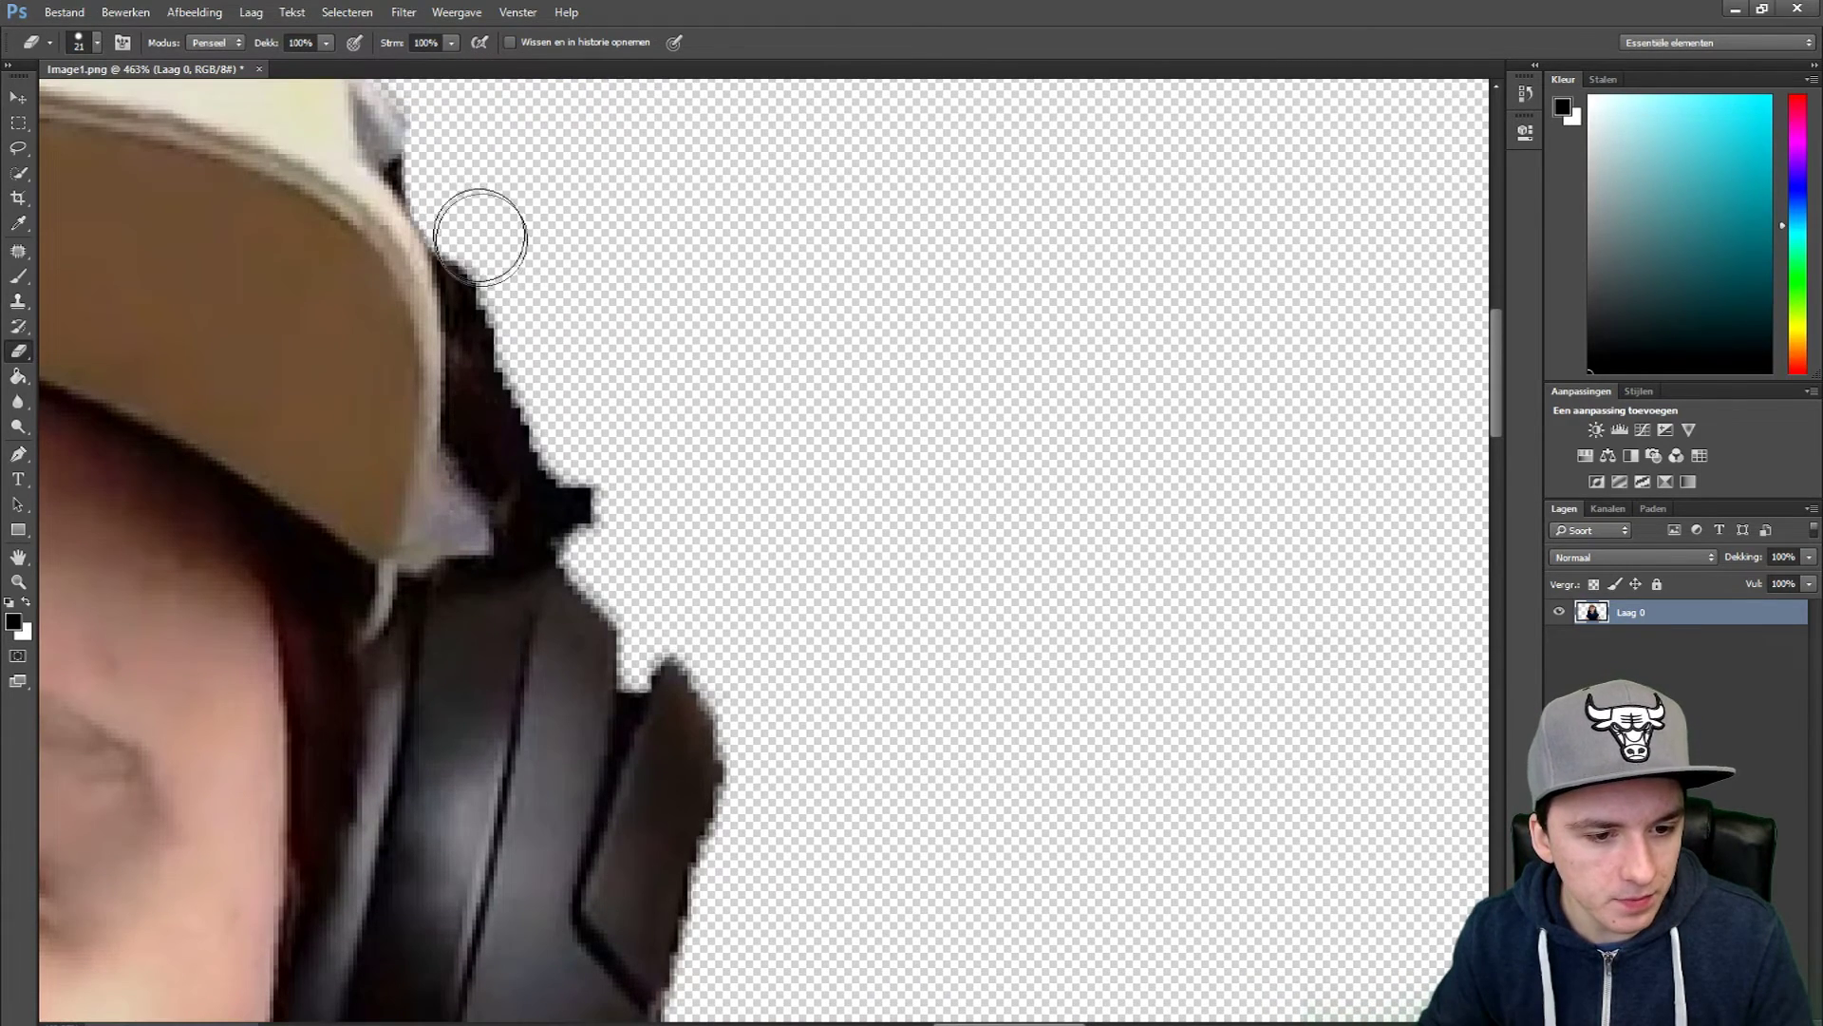
{"action": "scroll", "coordinate": [665, 494], "scroll_direction": "down", "scroll_amount": 3}
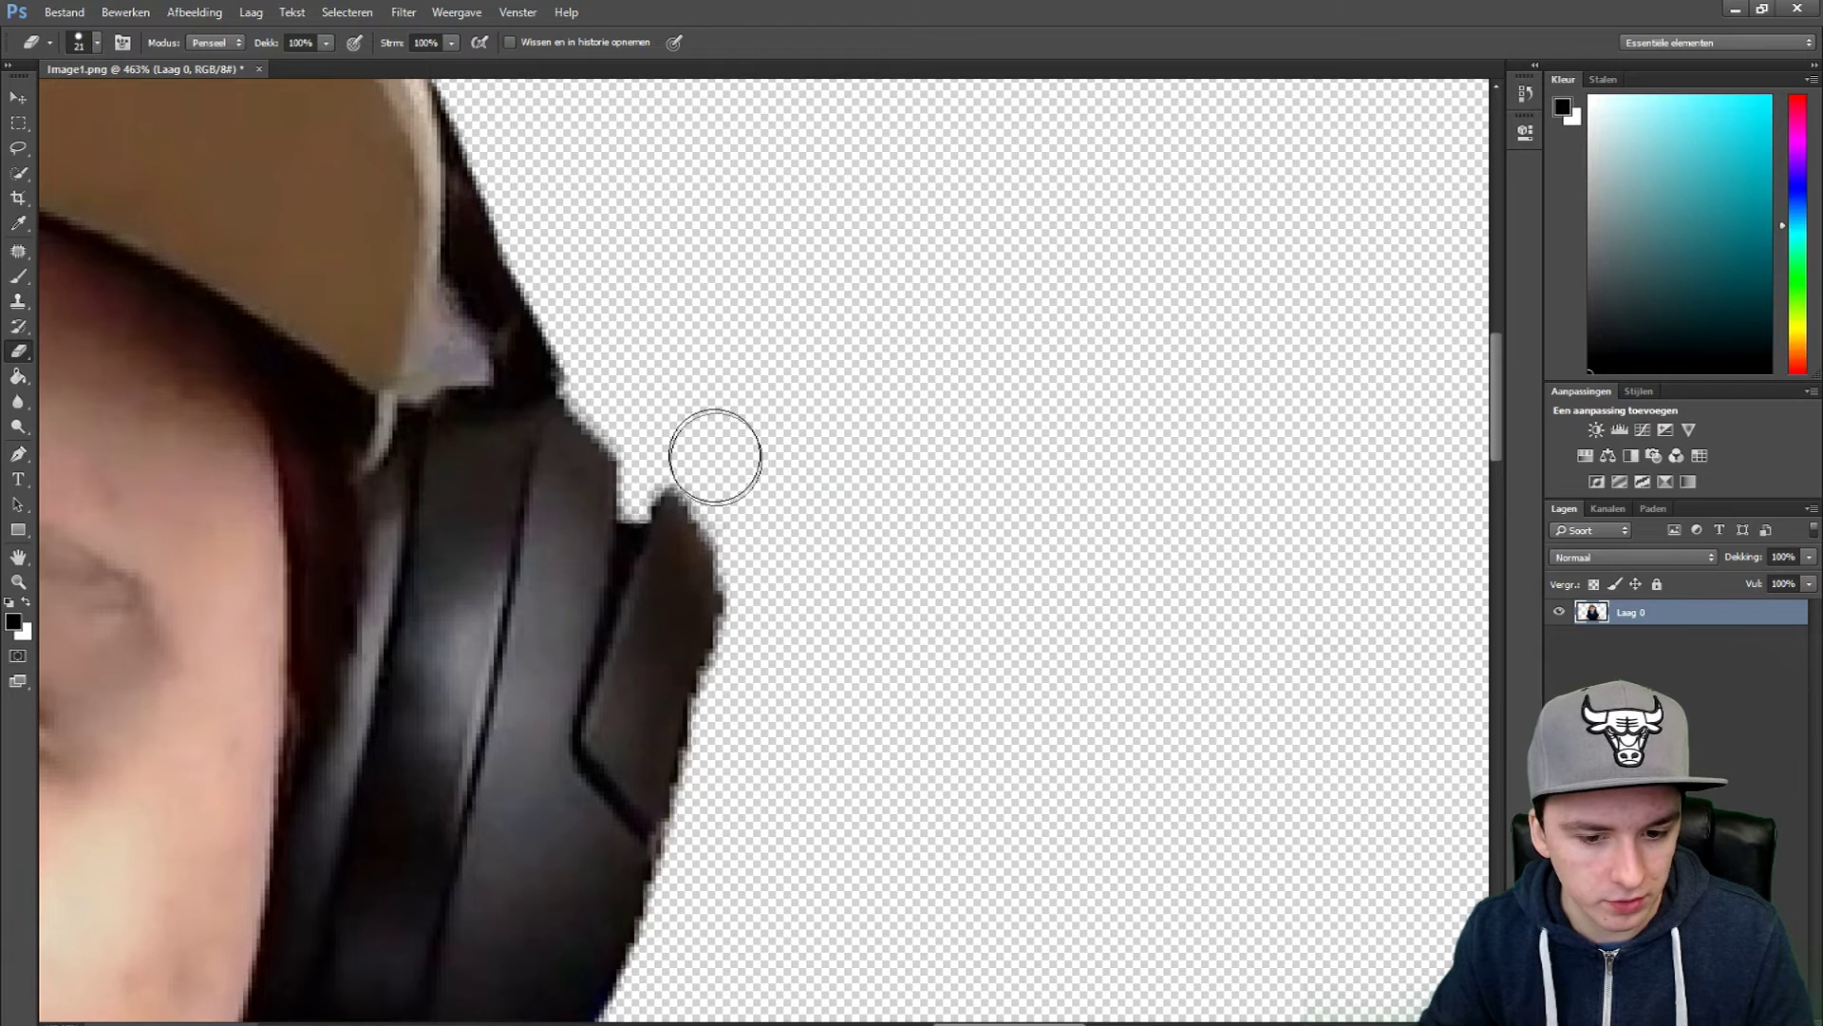
{"action": "scroll", "coordinate": [839, 513], "scroll_direction": "down", "scroll_amount": 6}
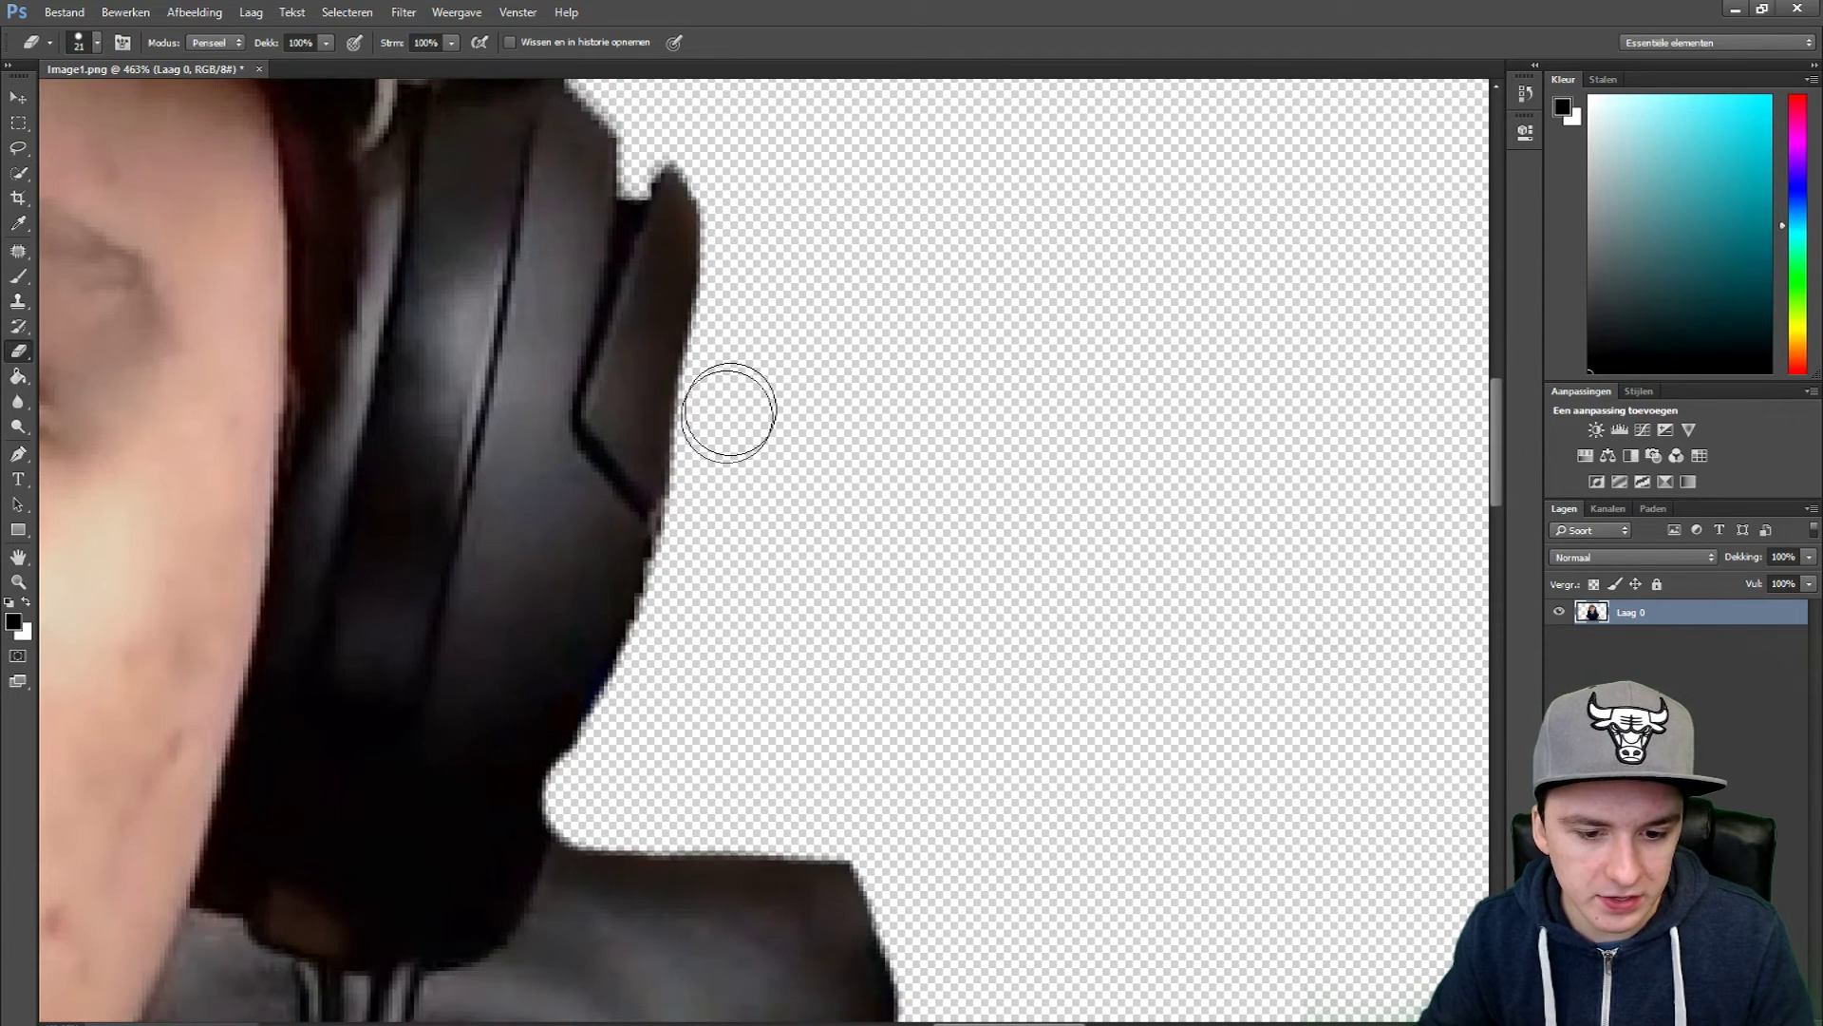
{"action": "key", "text": "ctrl+z"}
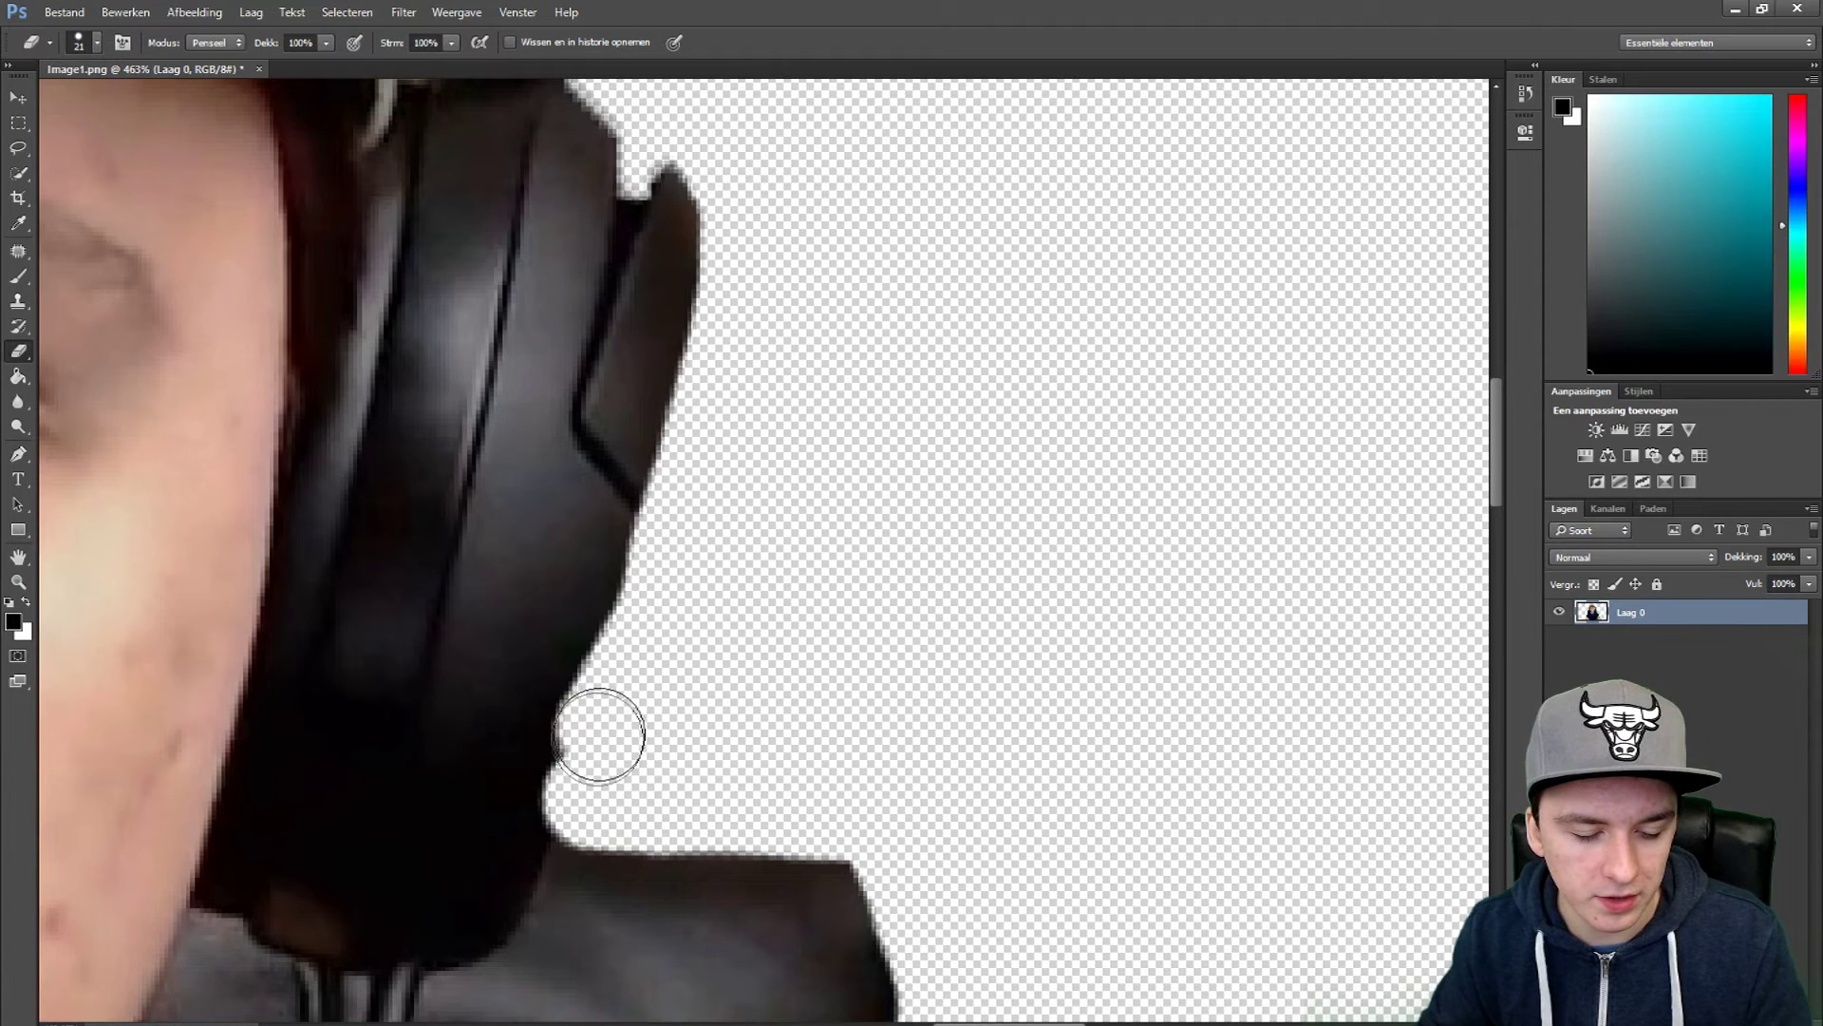
{"action": "scroll", "coordinate": [772, 596], "scroll_direction": "down", "scroll_amount": 8}
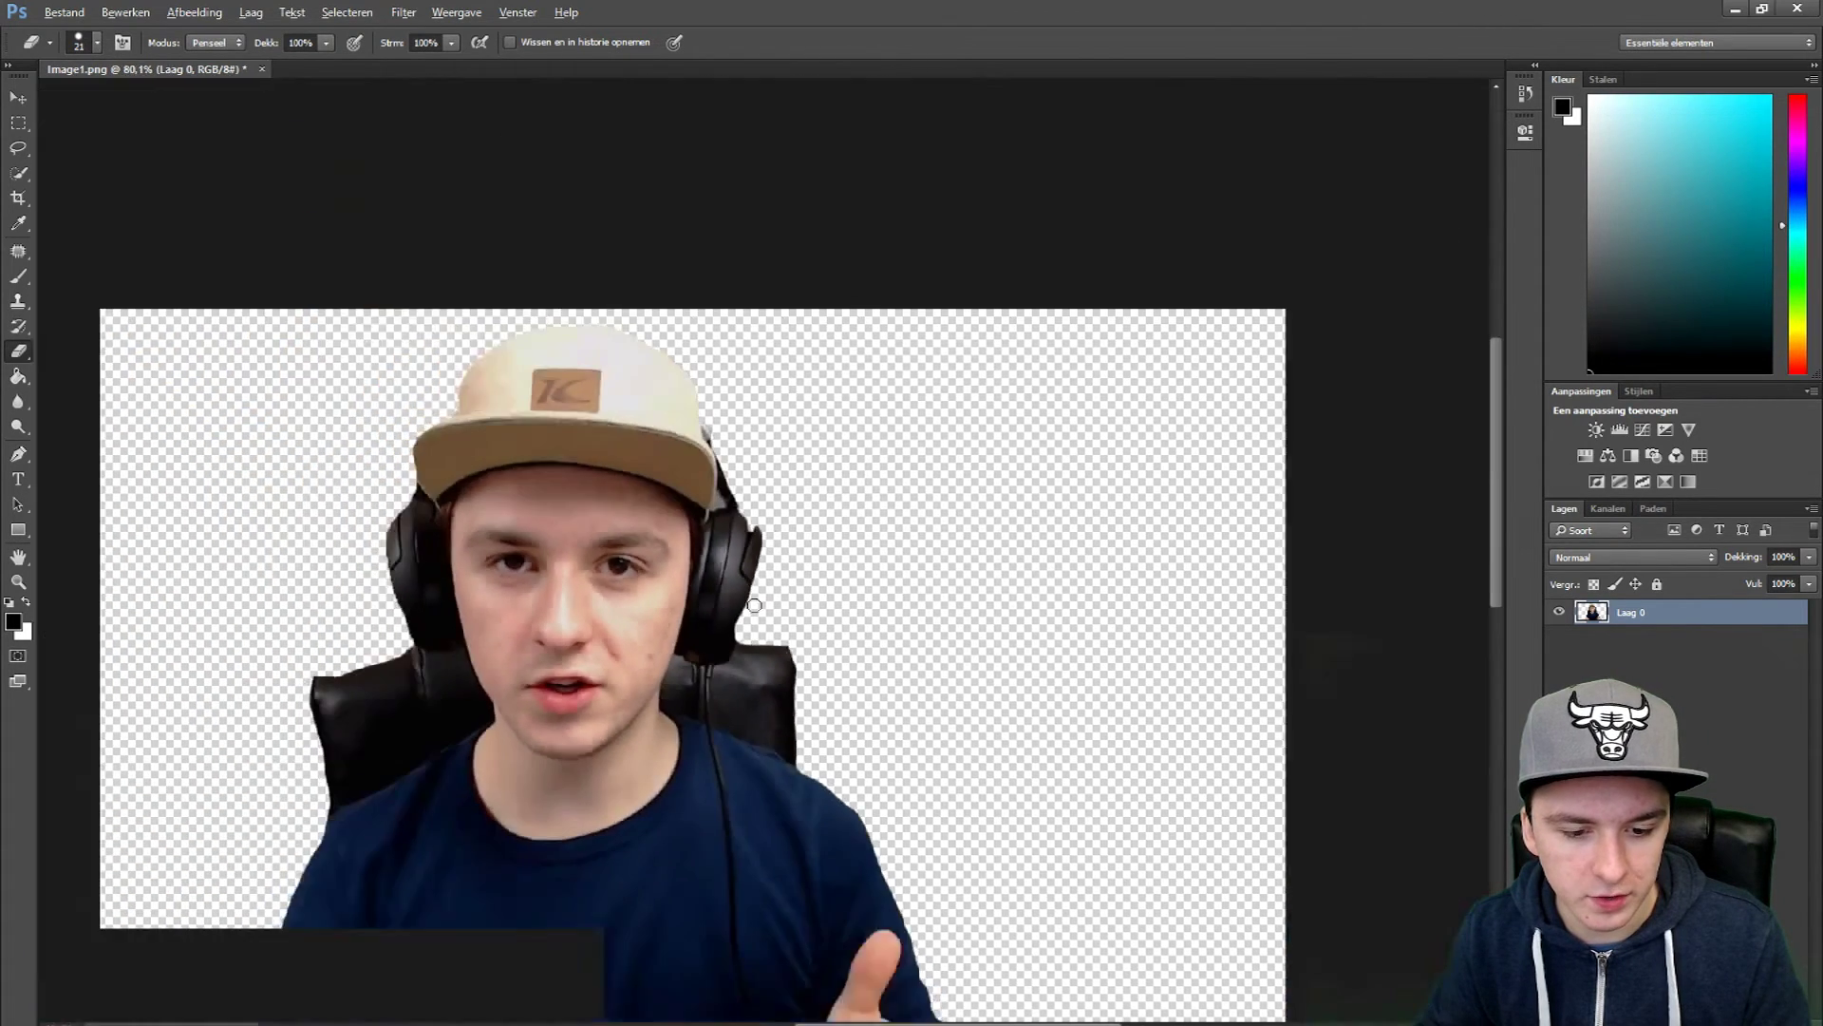